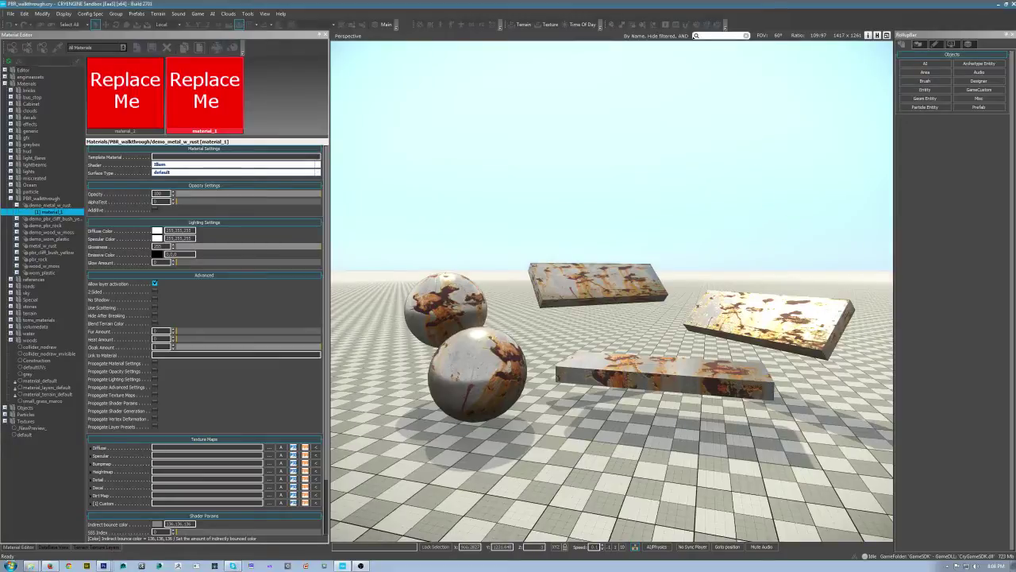
Zoom the viewport camera in and out around the rusty metal spheres and slabs.
{"action": "scroll", "coordinate": [785, 223], "scroll_direction": "down", "scroll_amount": 10}
{"action": "scroll", "coordinate": [611, 290], "scroll_direction": "up", "scroll_amount": 3}
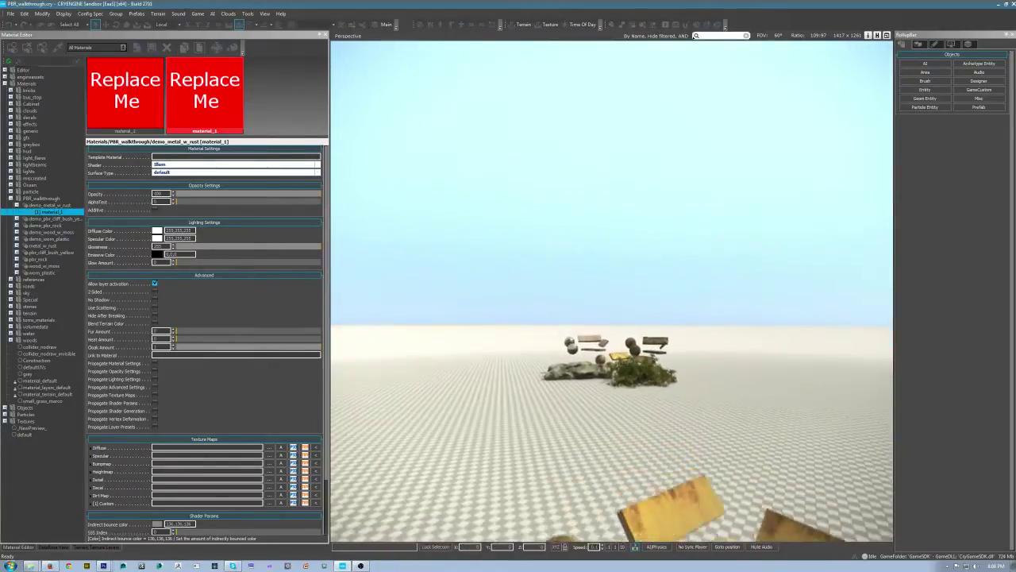
{"action": "scroll", "coordinate": [611, 289], "scroll_direction": "up", "scroll_amount": 3}
{"action": "scroll", "coordinate": [611, 290], "scroll_direction": "up", "scroll_amount": 3}
{"action": "scroll", "coordinate": [612, 290], "scroll_direction": "up", "scroll_amount": 3}
{"action": "scroll", "coordinate": [823, 207], "scroll_direction": "up", "scroll_amount": 3}
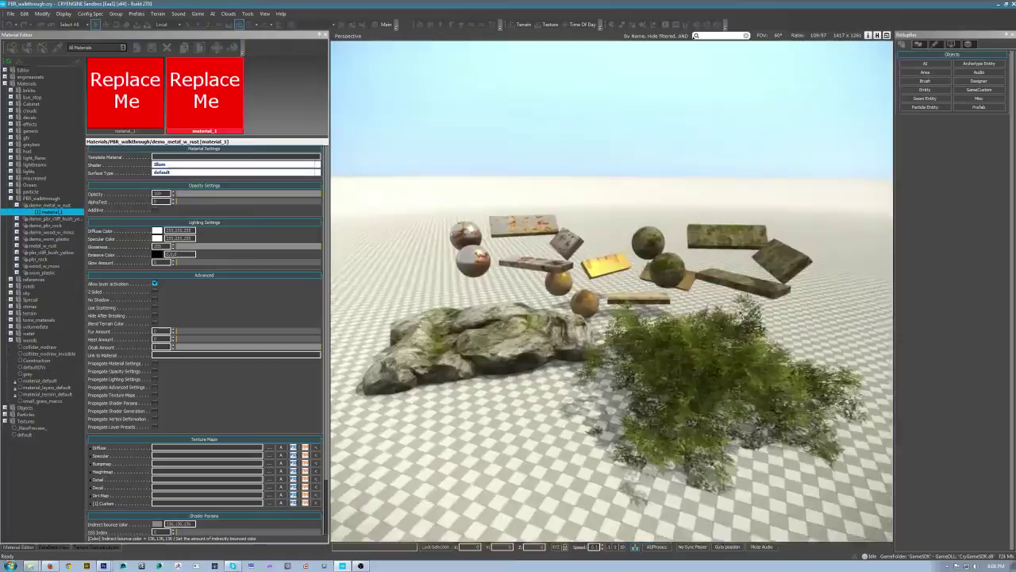
{"action": "scroll", "coordinate": [823, 207], "scroll_direction": "up", "scroll_amount": 3}
{"action": "scroll", "coordinate": [824, 207], "scroll_direction": "up", "scroll_amount": 2}
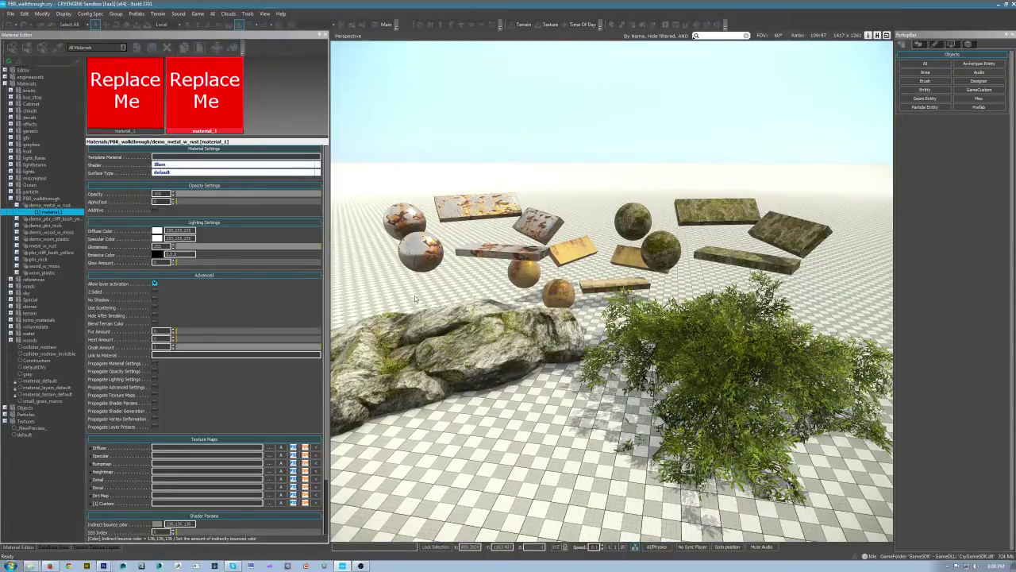
Enter game mode with Ctrl+G and walk toward the spheres and slabs.
{"action": "key", "text": "ctrl+g"}
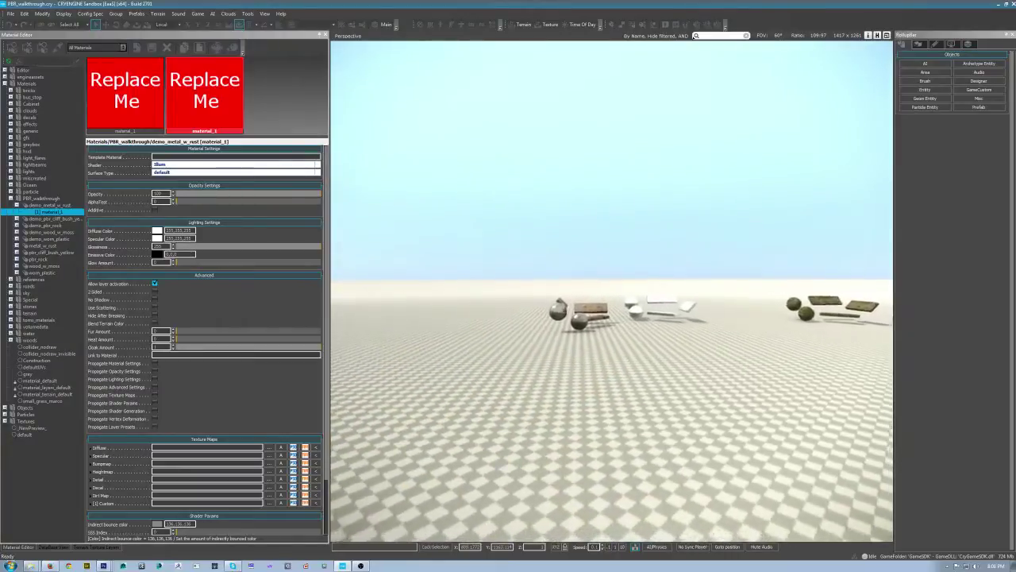
{"action": "key", "text": "w"}
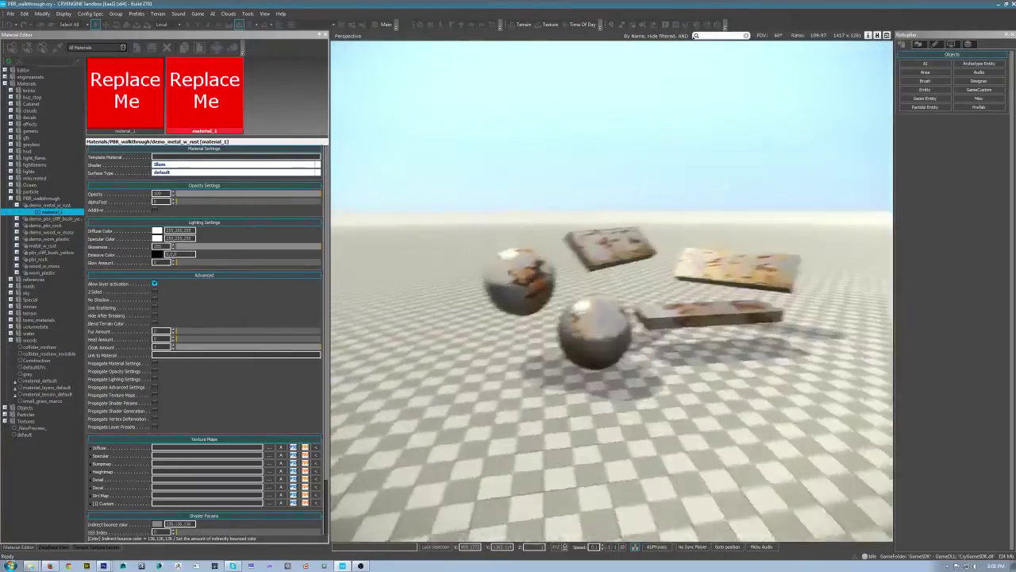
{"action": "key", "text": "w"}
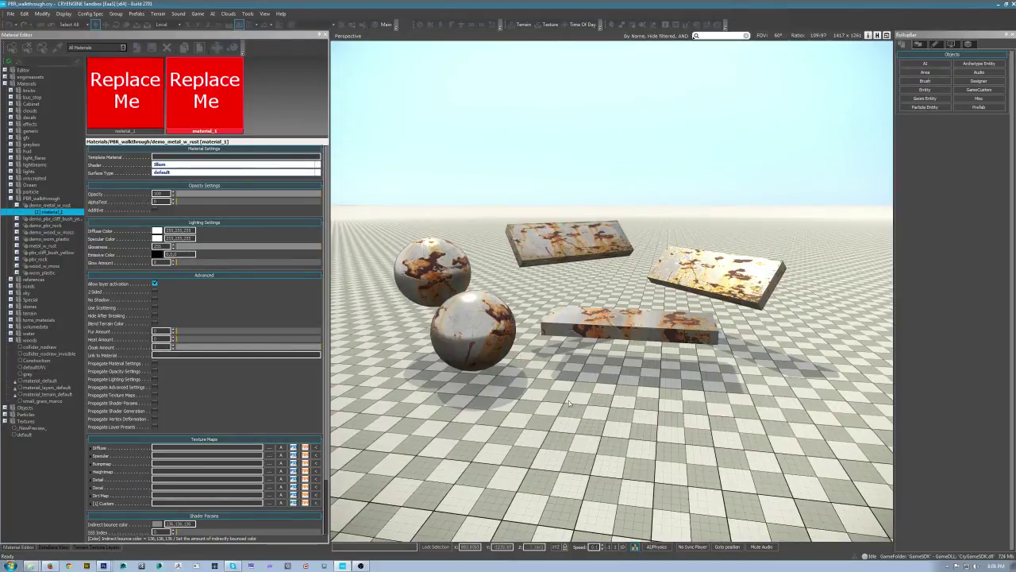
Change material_1's Specular Color to black in the Material Editor.
{"action": "mouse_move", "coordinate": [582, 332]}
{"action": "left_mouse_down"}
{"action": "mouse_move", "coordinate": [604, 341]}
{"action": "mouse_move", "coordinate": [587, 346]}
{"action": "left_mouse_up"}
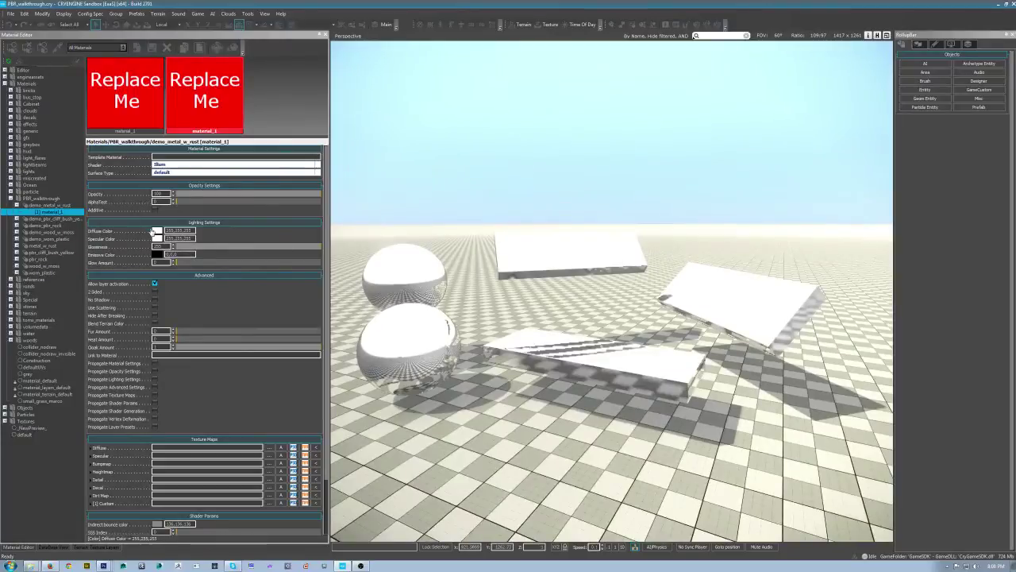
{"action": "left_click", "coordinate": [38, 212]}
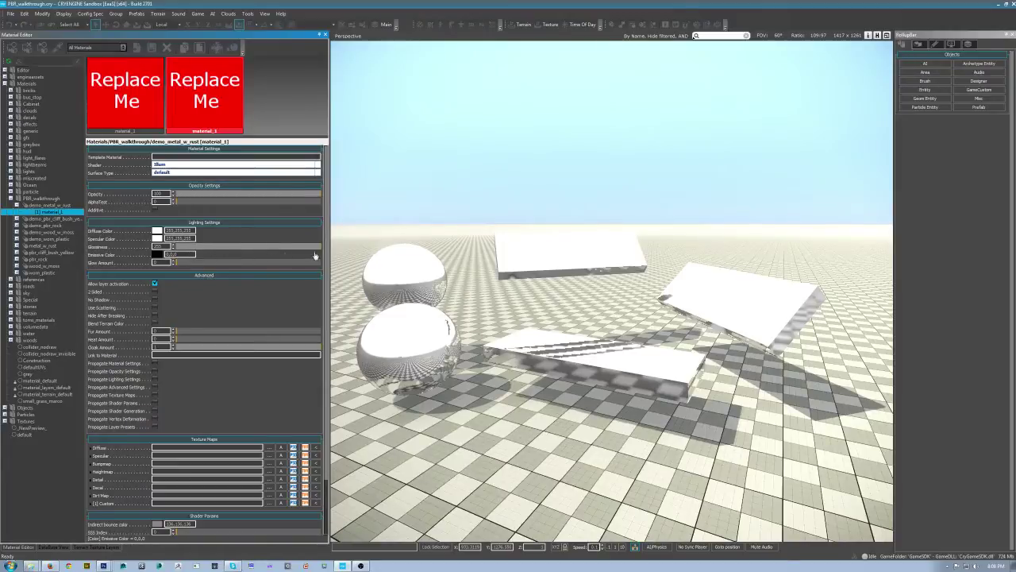
{"action": "left_click", "coordinate": [158, 239]}
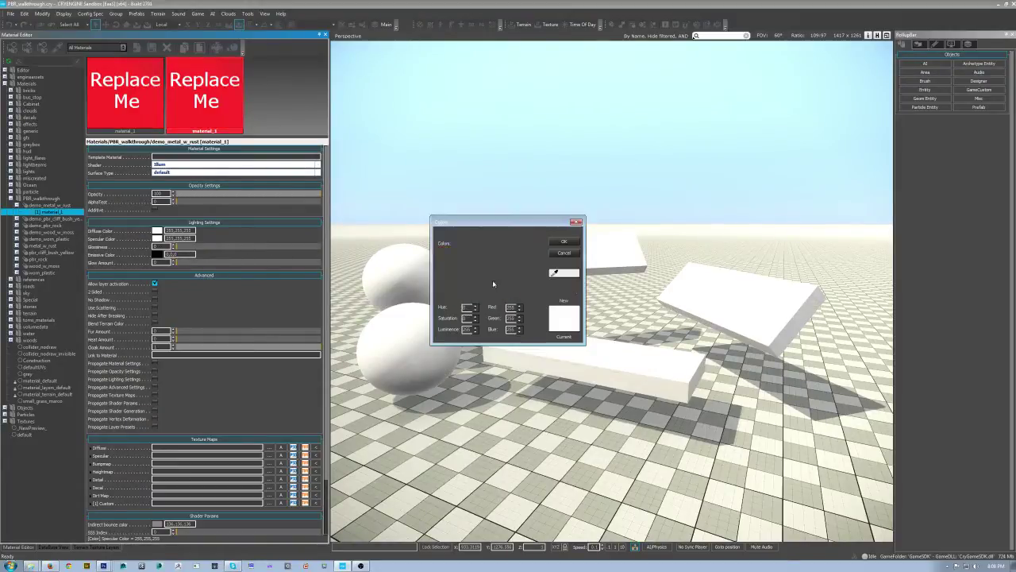
{"action": "left_click_drag", "start_coordinate": [519, 266], "coordinate": [519, 298]}
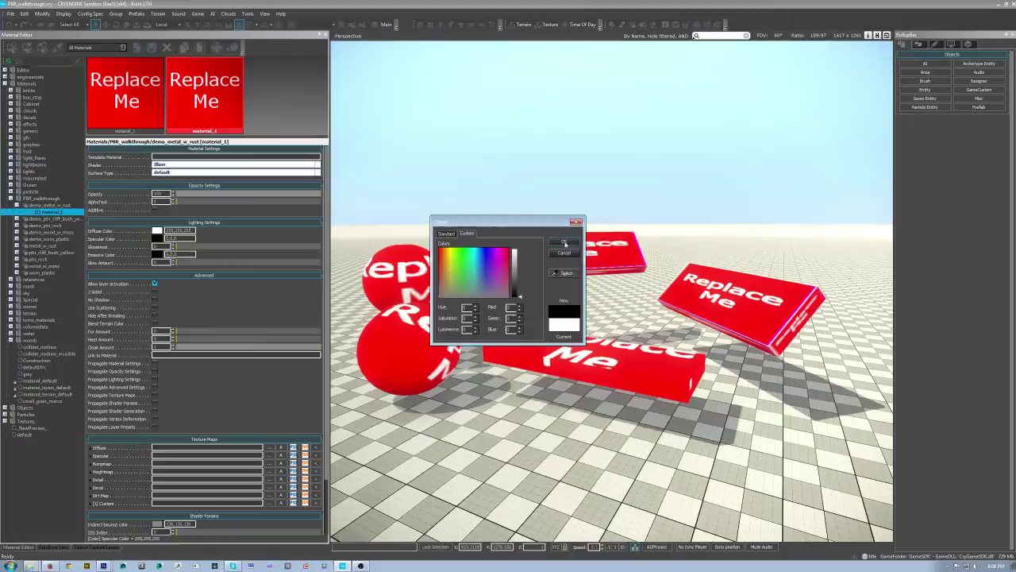
{"action": "left_click", "coordinate": [564, 242]}
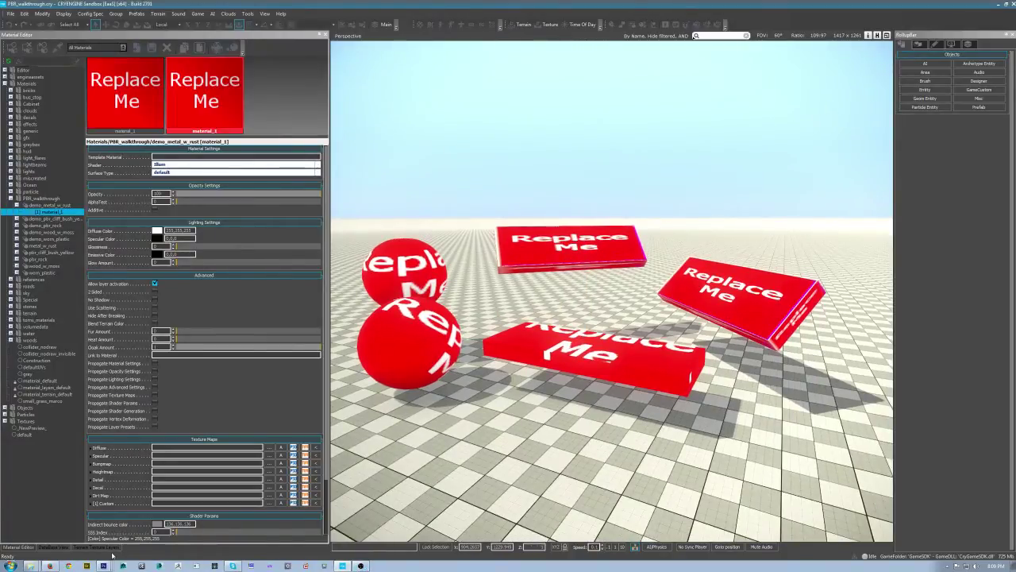
Move the Untitled-1 window aside in Photoshop and hide its rust layer.
{"action": "key", "text": "alt+Tab"}
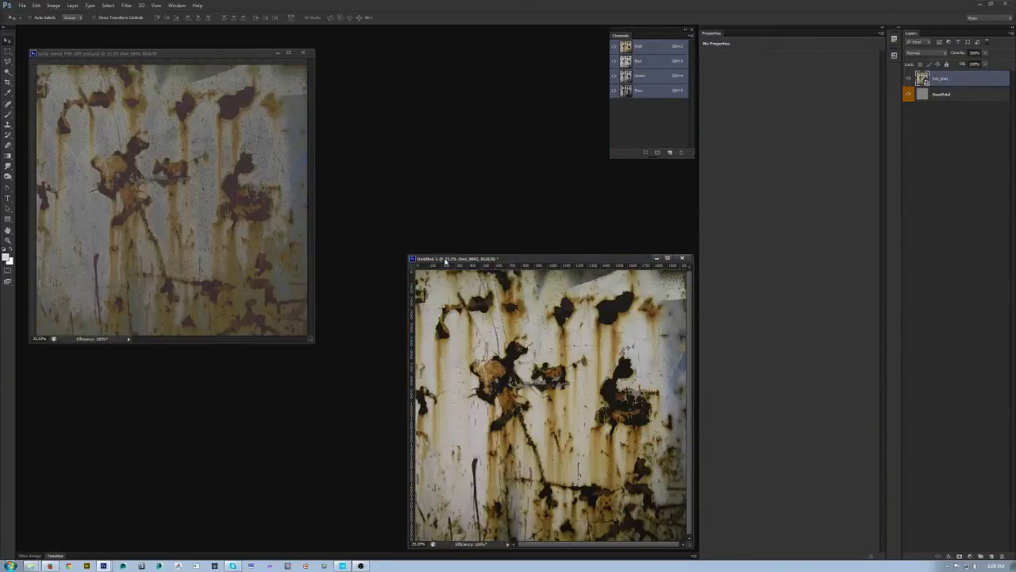
{"action": "left_click_drag", "start_coordinate": [445, 260], "coordinate": [410, 226]}
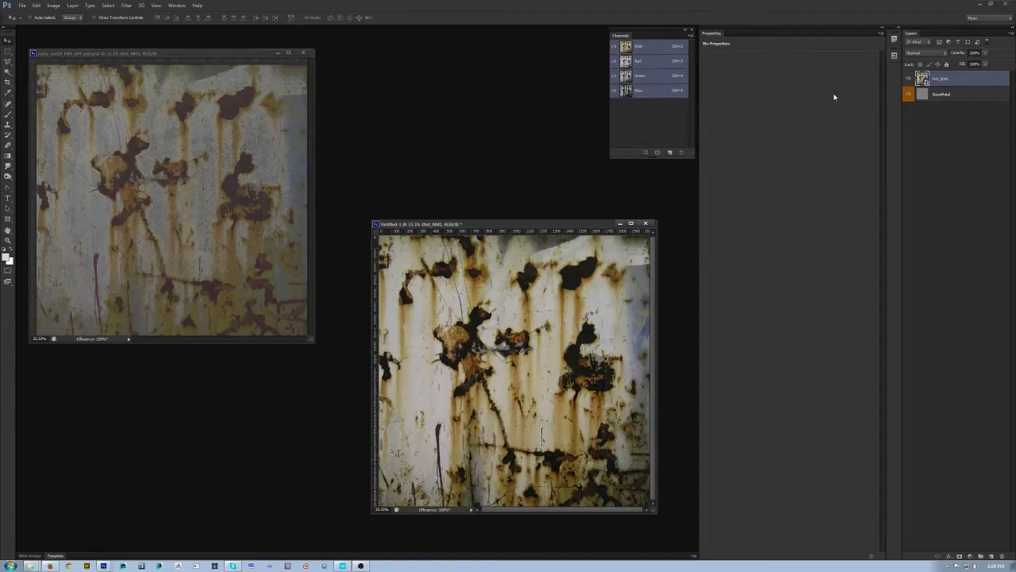
{"action": "left_click", "coordinate": [908, 80]}
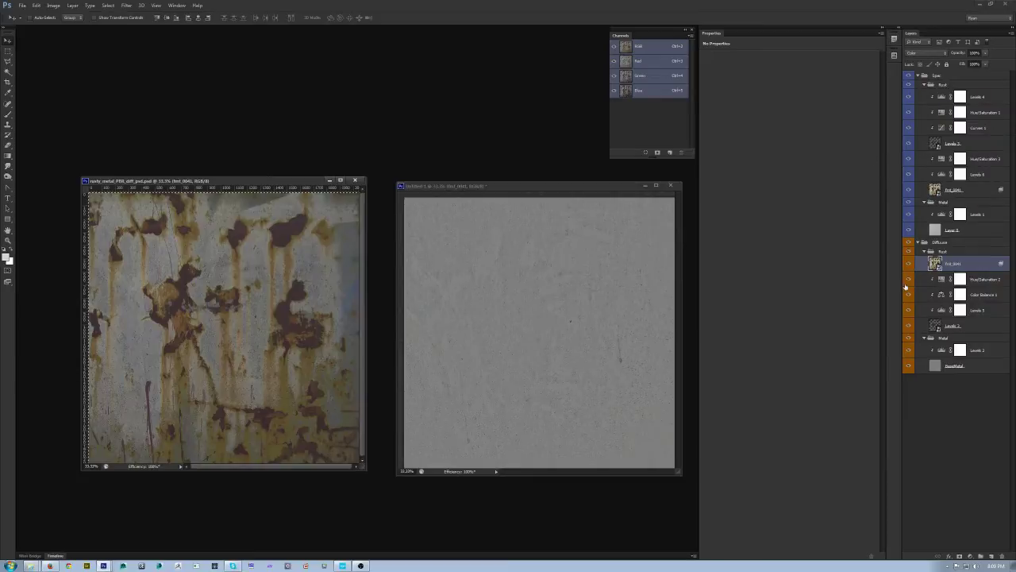
Collapse the Rust, Metal, Spec and Diffuse layer groups.
{"action": "left_click", "coordinate": [924, 251]}
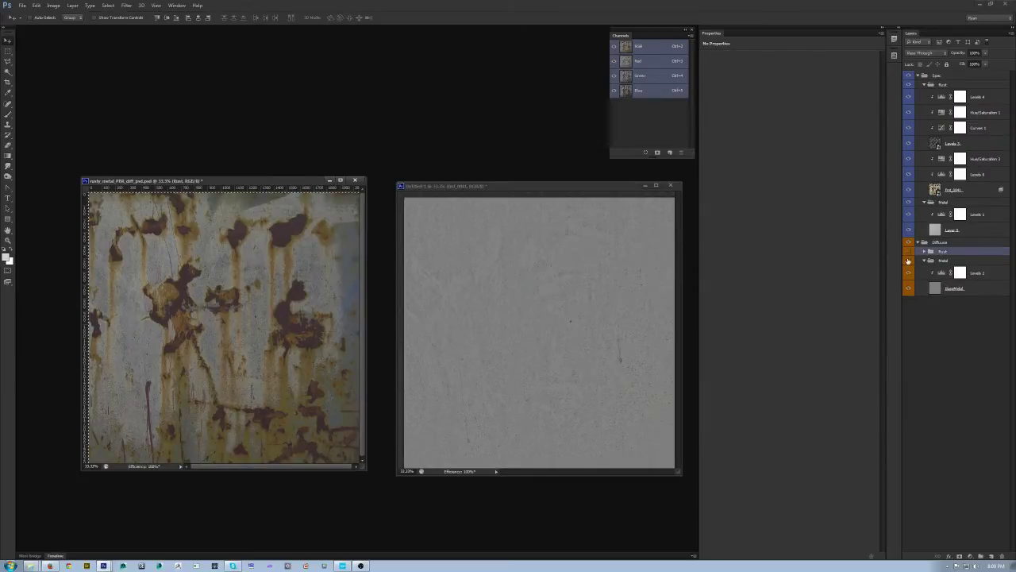
{"action": "left_click", "coordinate": [931, 260]}
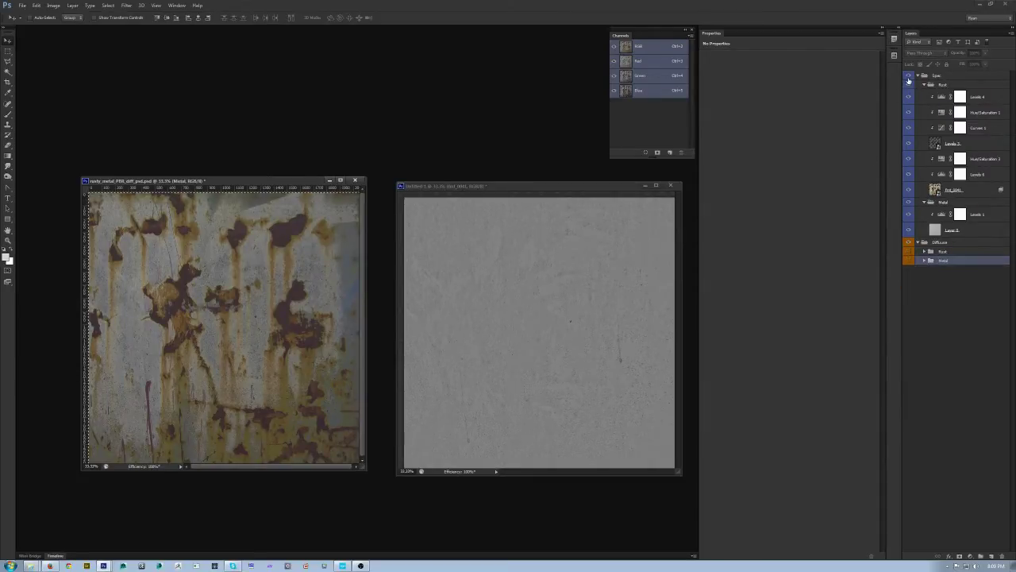
{"action": "left_click", "coordinate": [919, 75]}
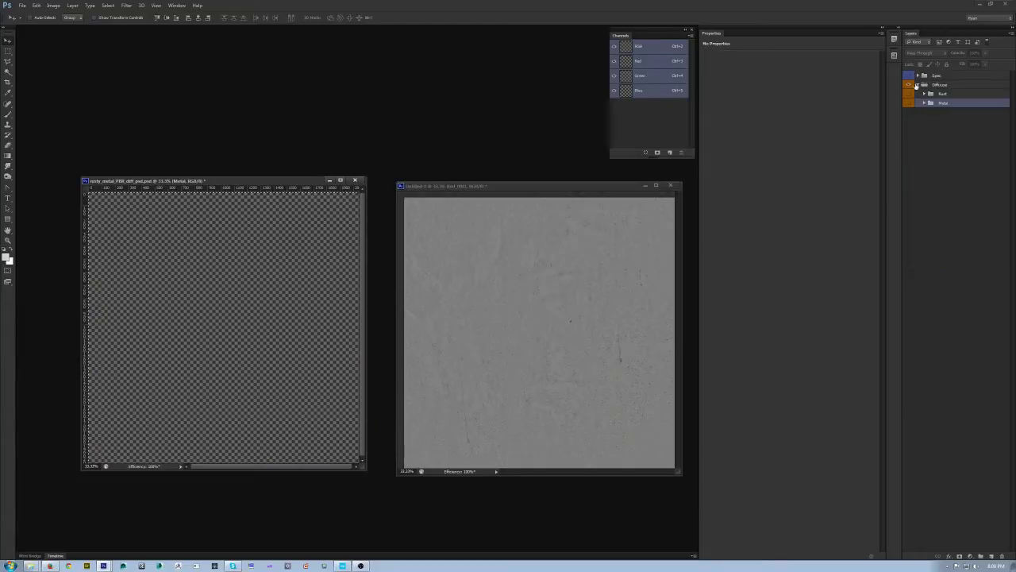
{"action": "left_click", "coordinate": [918, 84]}
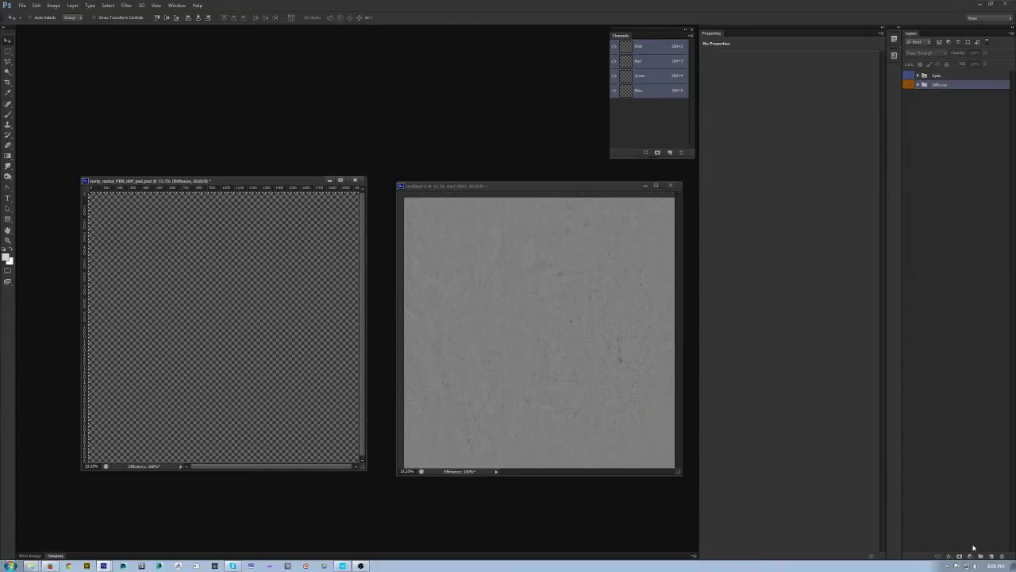
Create a new layer group named Diffuse 2 and tag it orange.
{"action": "left_click", "coordinate": [981, 557]}
{"action": "double_click", "coordinate": [938, 85]}
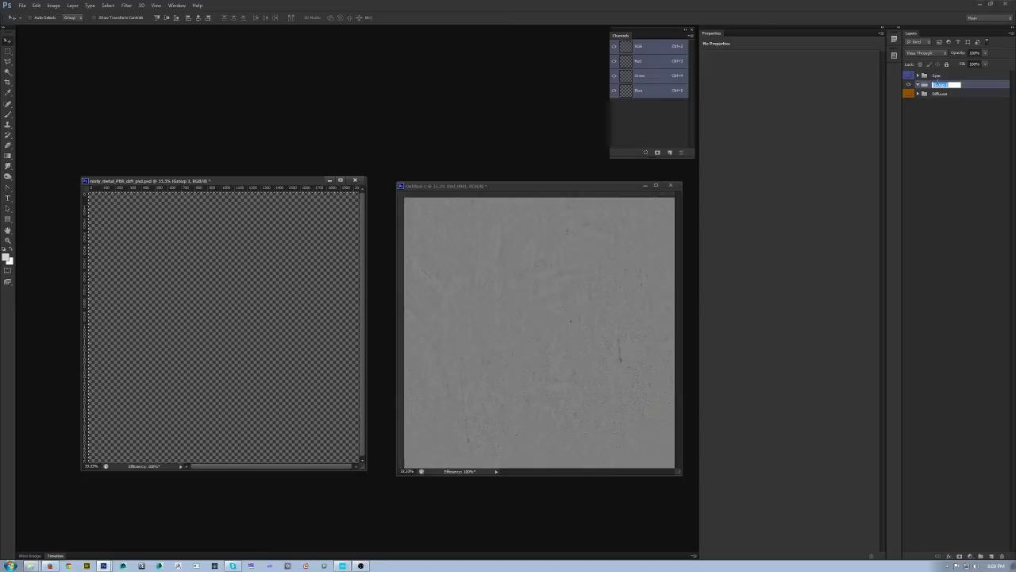
{"action": "type", "text": "Diffuse"}
{"action": "key", "text": "Return"}
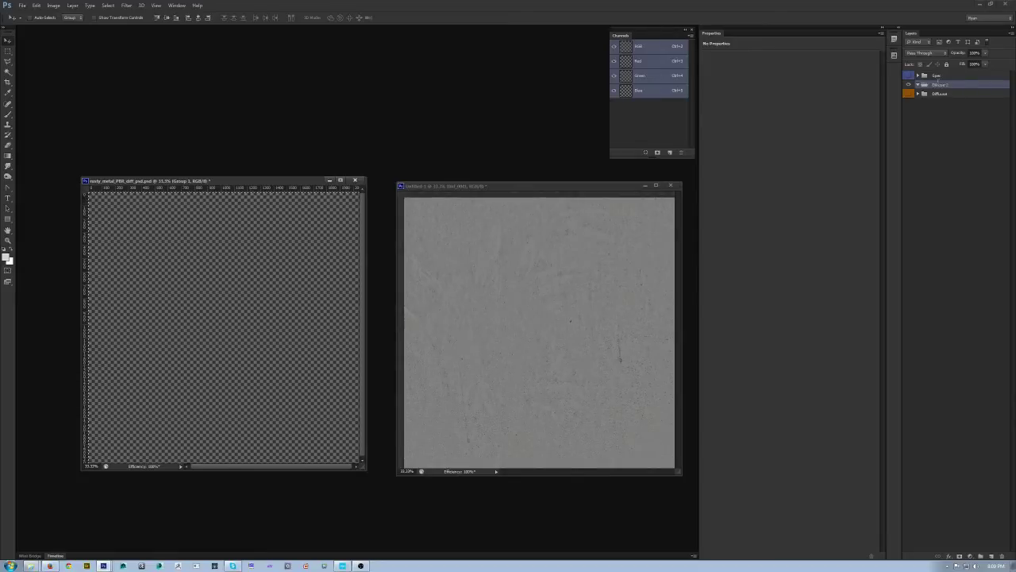
{"action": "right_click", "coordinate": [908, 84]}
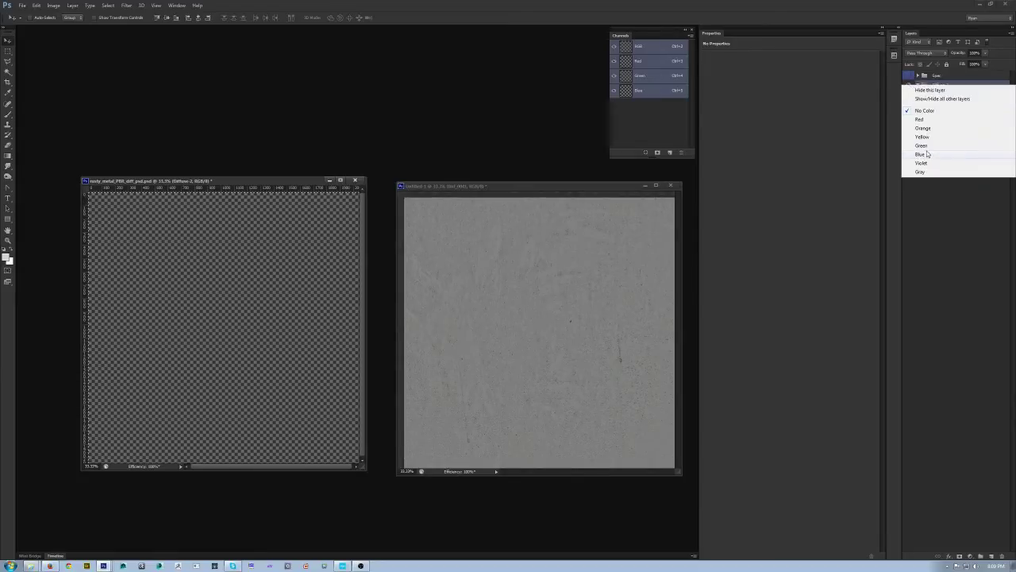
{"action": "left_click", "coordinate": [927, 129]}
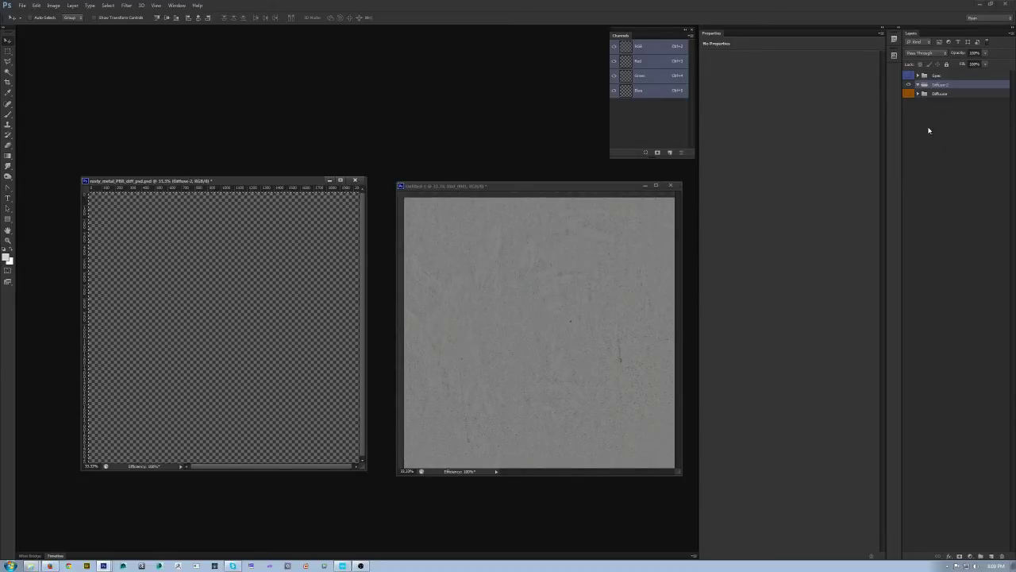
Copy the BaseMetal layer from Untitled-1 into the rusty metal document.
{"action": "left_click", "coordinate": [524, 184]}
{"action": "left_click_drag", "start_coordinate": [961, 96], "coordinate": [277, 283]}
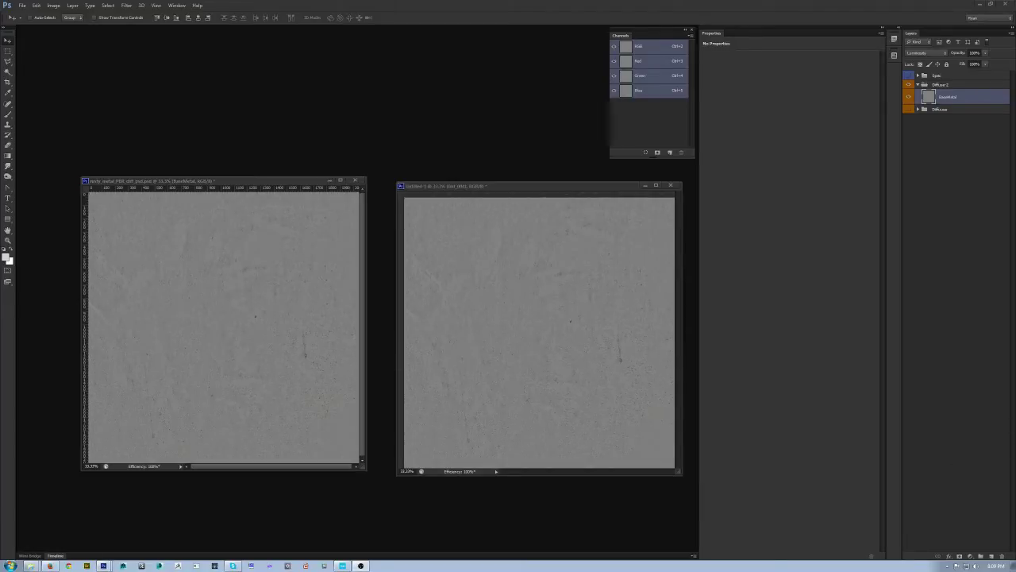
{"action": "left_click_drag", "start_coordinate": [251, 186], "coordinate": [259, 185]}
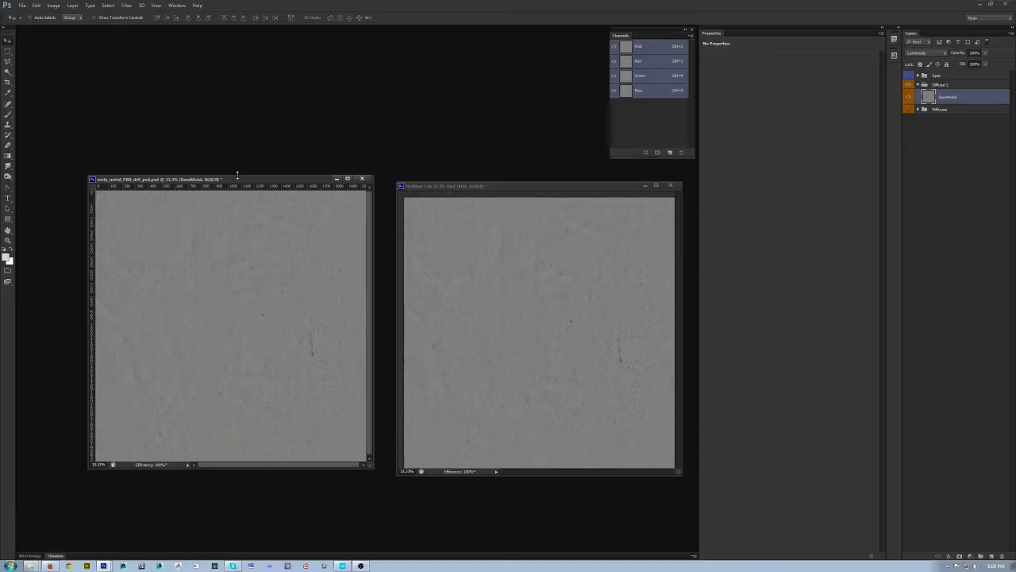
{"action": "left_click_drag", "start_coordinate": [241, 180], "coordinate": [243, 185]}
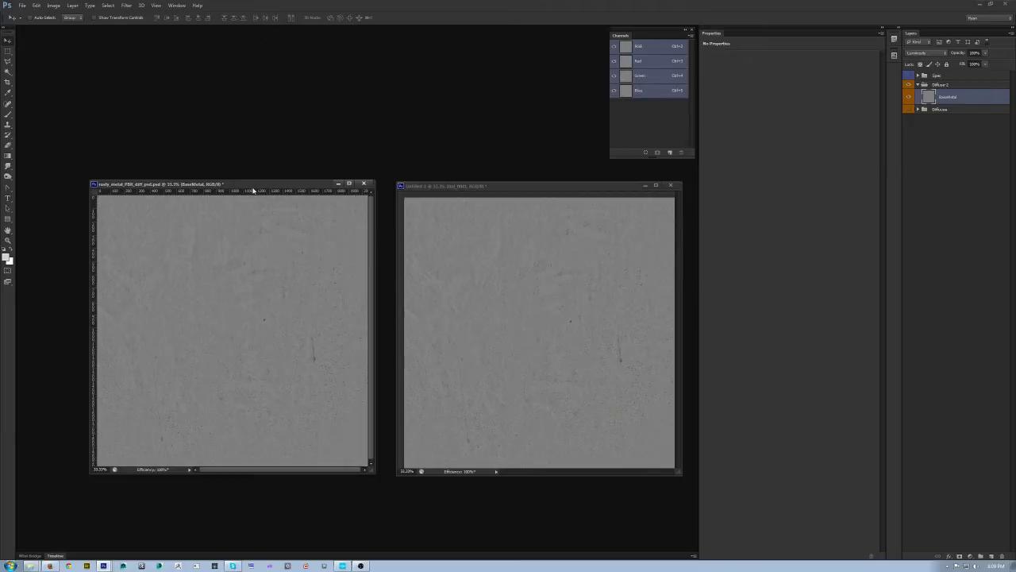
{"action": "left_click_drag", "start_coordinate": [260, 186], "coordinate": [266, 188]}
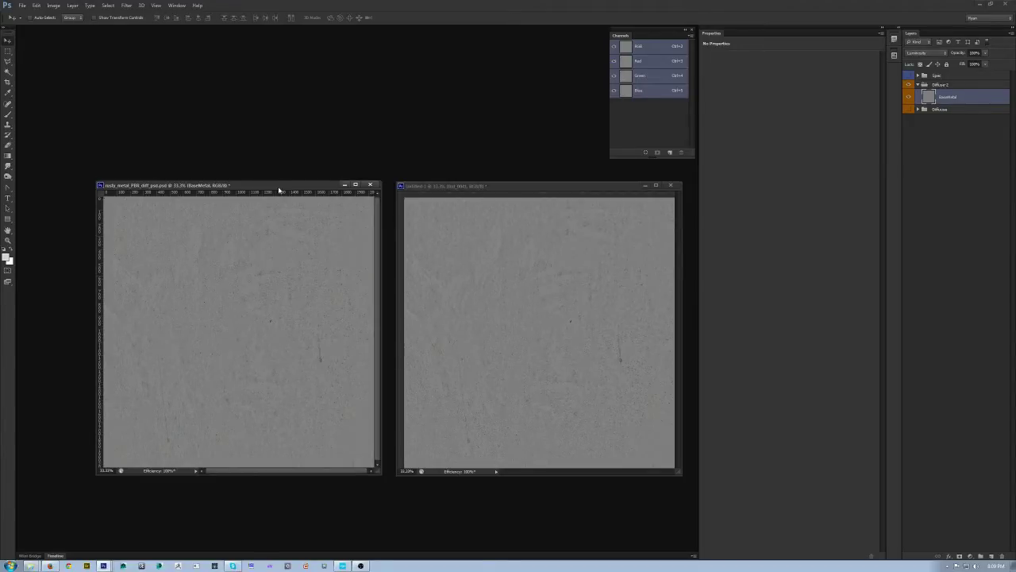
{"action": "left_click", "coordinate": [594, 186]}
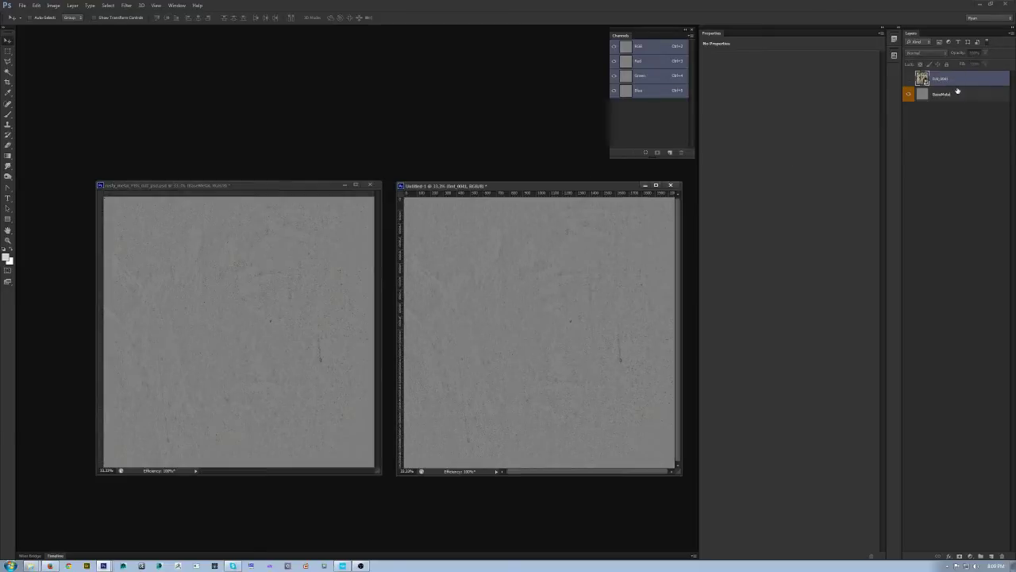
{"action": "left_click", "coordinate": [309, 240]}
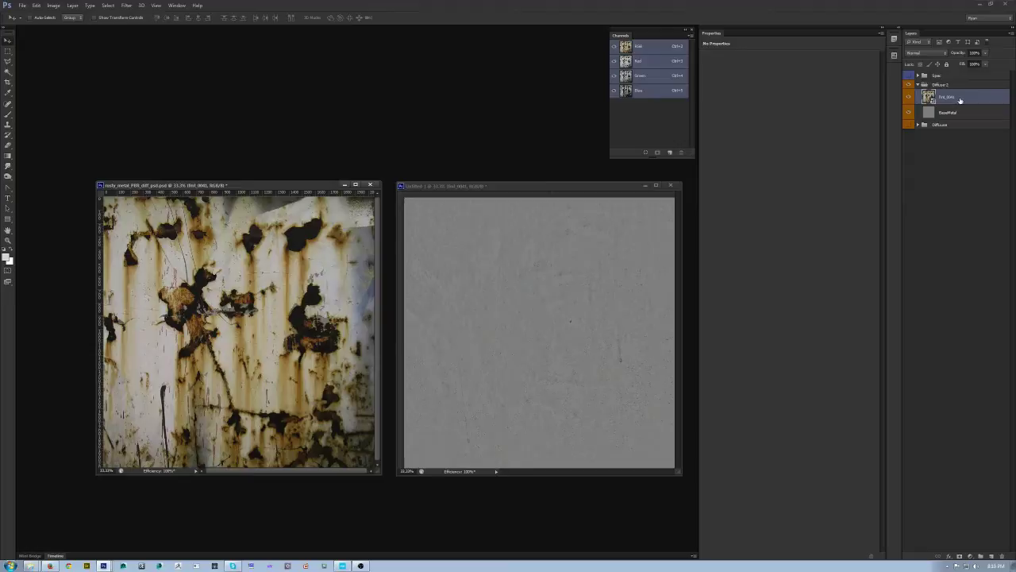
Wrap the rust layer in a group named Rust and hide it.
{"action": "key", "text": "ctrl+g"}
{"action": "double_click", "coordinate": [945, 94]}
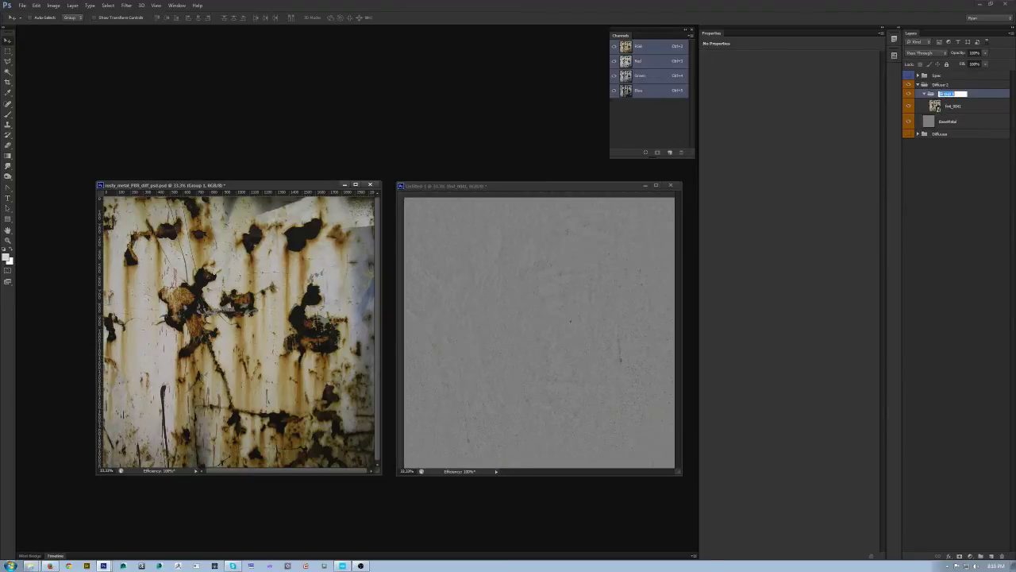
{"action": "type", "text": "Rust"}
{"action": "key", "text": "Return"}
{"action": "left_click", "coordinate": [909, 95]}
Wrap the BaseMetal layer in a group named Metal.
{"action": "left_click", "coordinate": [946, 121]}
{"action": "key", "text": "ctrl+g"}
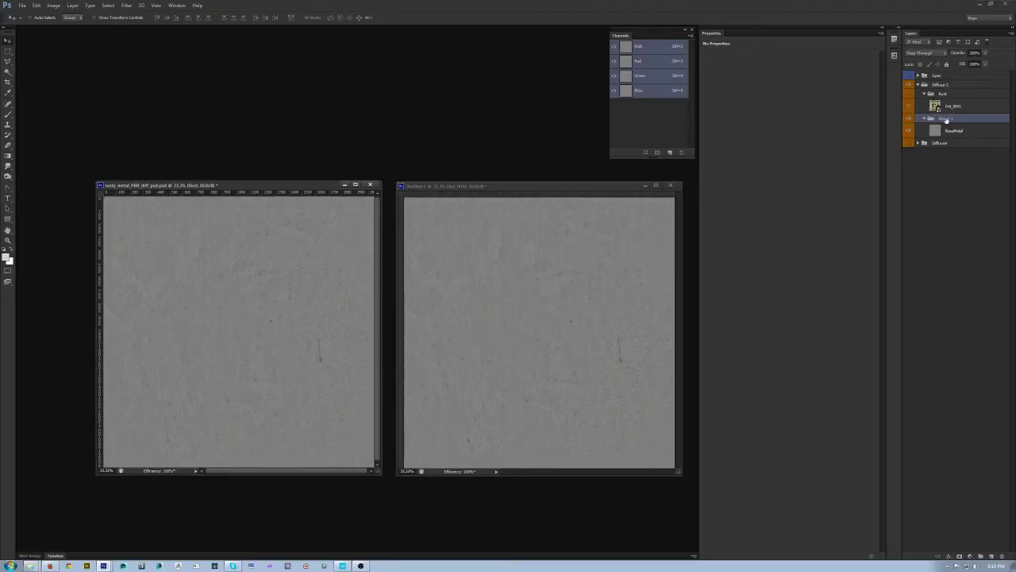
{"action": "double_click", "coordinate": [946, 119]}
{"action": "type", "text": "B"}
{"action": "key", "text": "Return"}
{"action": "left_click", "coordinate": [974, 132]}
Find the albedo ranges on the PBR cheat sheet, selecting the dark albedo spheres.
{"action": "left_click_drag", "start_coordinate": [273, 185], "coordinate": [281, 188]}
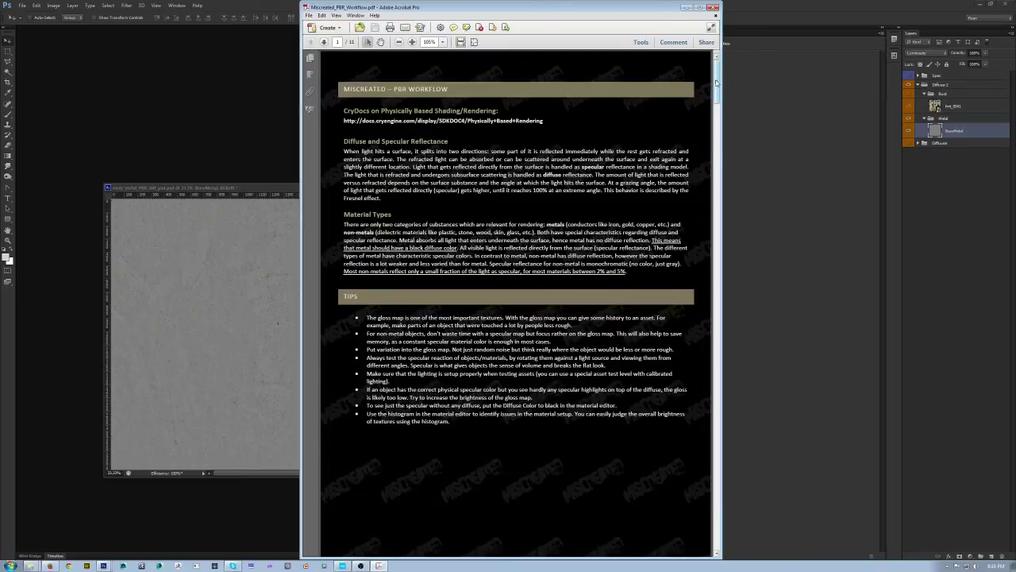
{"action": "left_click_drag", "start_coordinate": [718, 85], "coordinate": [714, 481]}
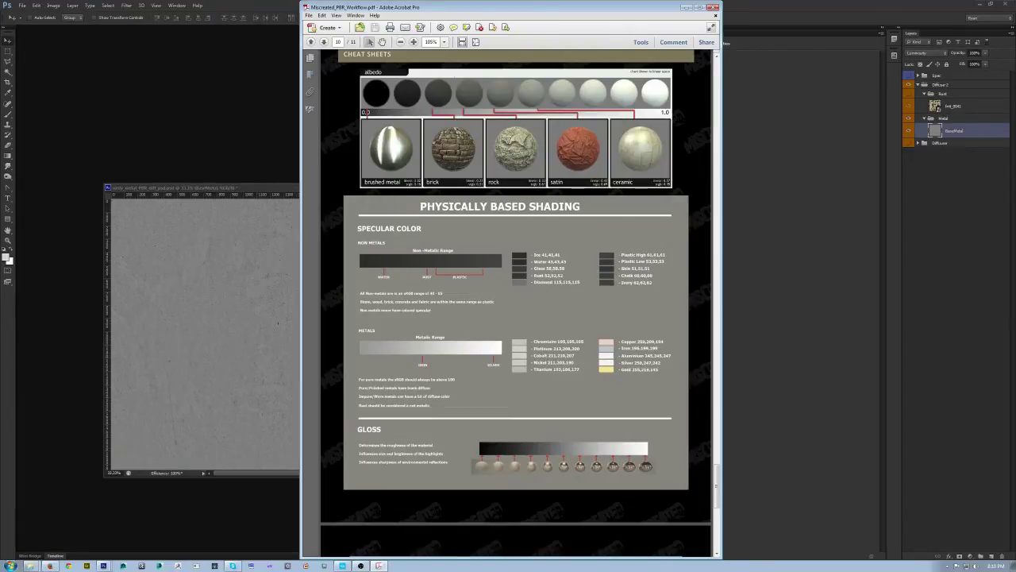
{"action": "left_click_drag", "start_coordinate": [361, 72], "coordinate": [466, 118]}
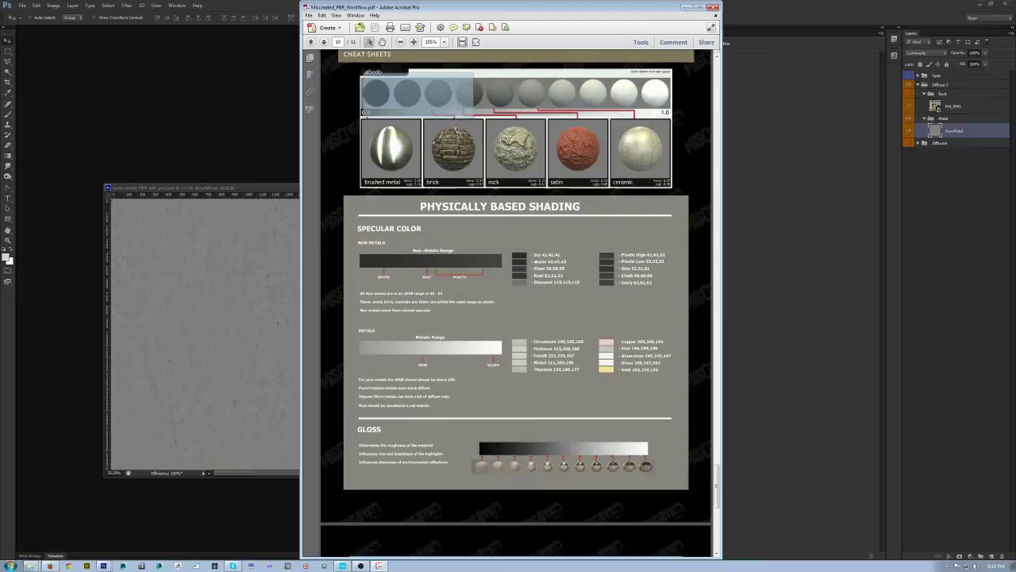
{"action": "left_click", "coordinate": [688, 7]}
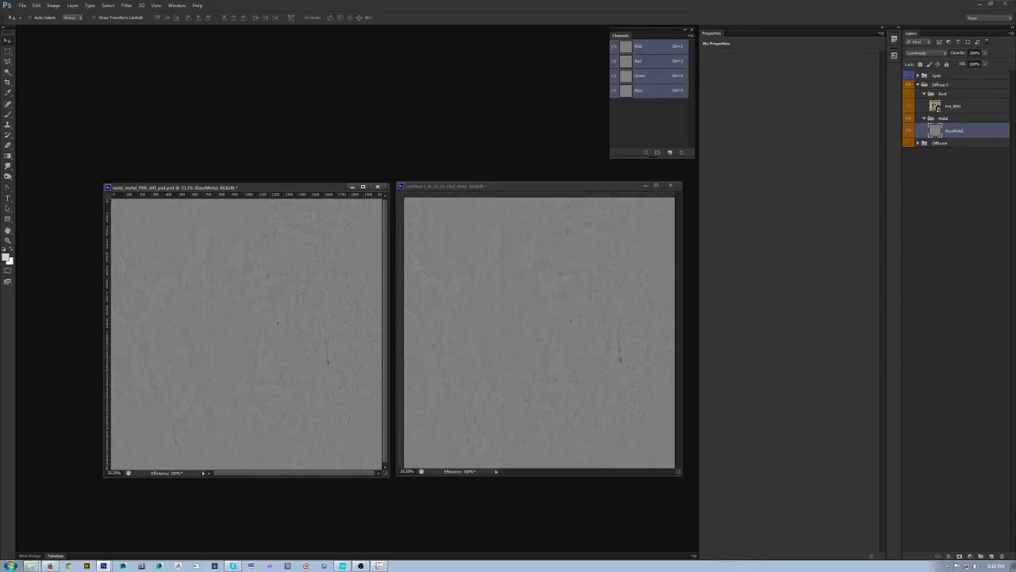
Add a Levels adjustment with white output near 68 and darker midtones.
{"action": "left_click", "coordinate": [762, 34]}
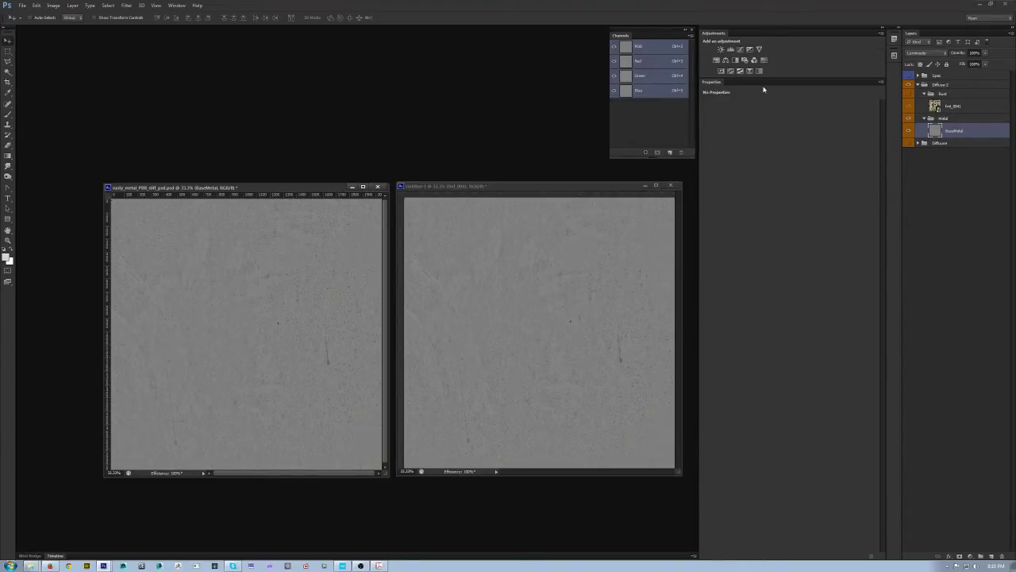
{"action": "left_click", "coordinate": [730, 49]}
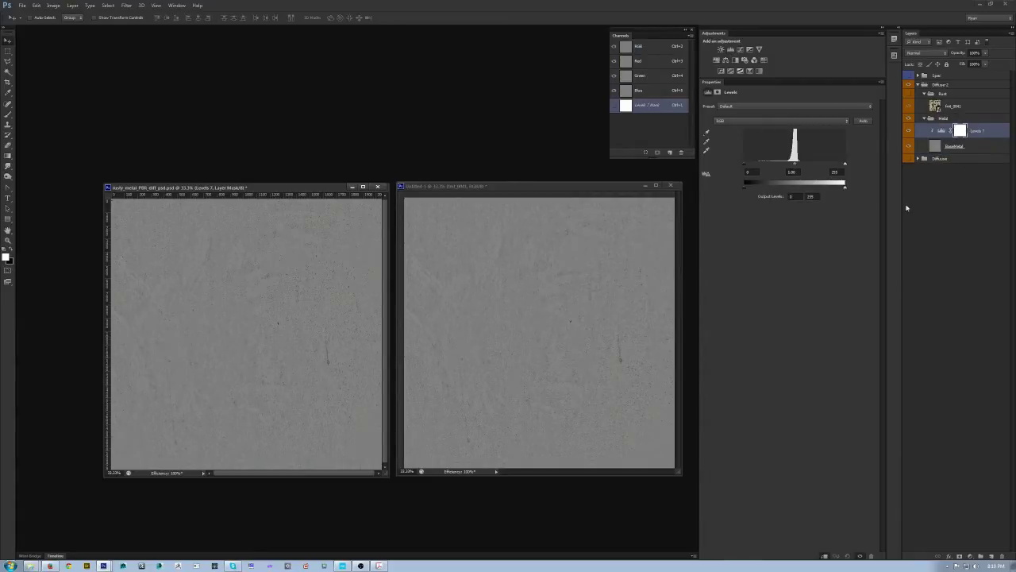
{"action": "left_click_drag", "start_coordinate": [846, 190], "coordinate": [771, 192]}
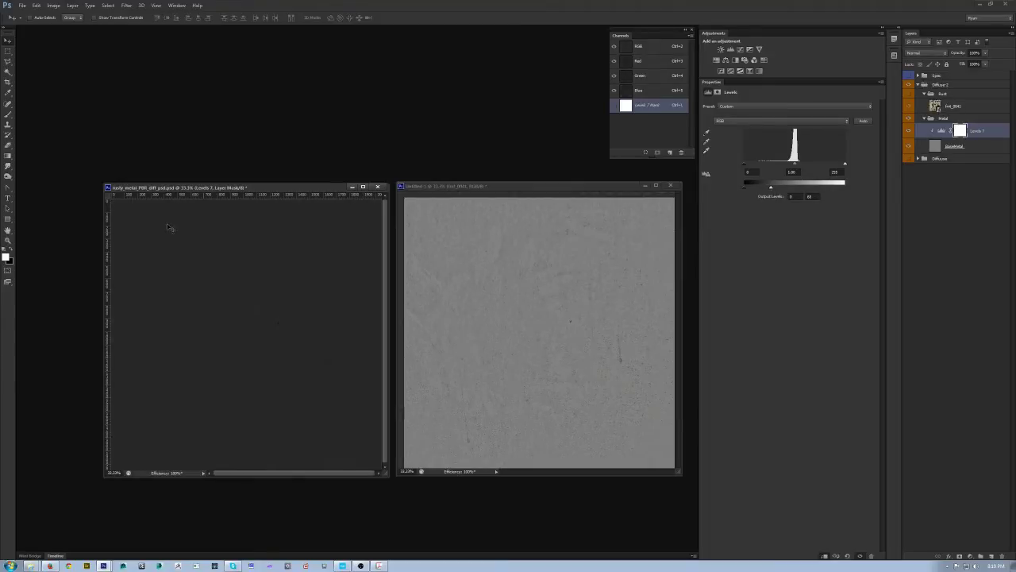
{"action": "left_click", "coordinate": [242, 270], "text": "alt"}
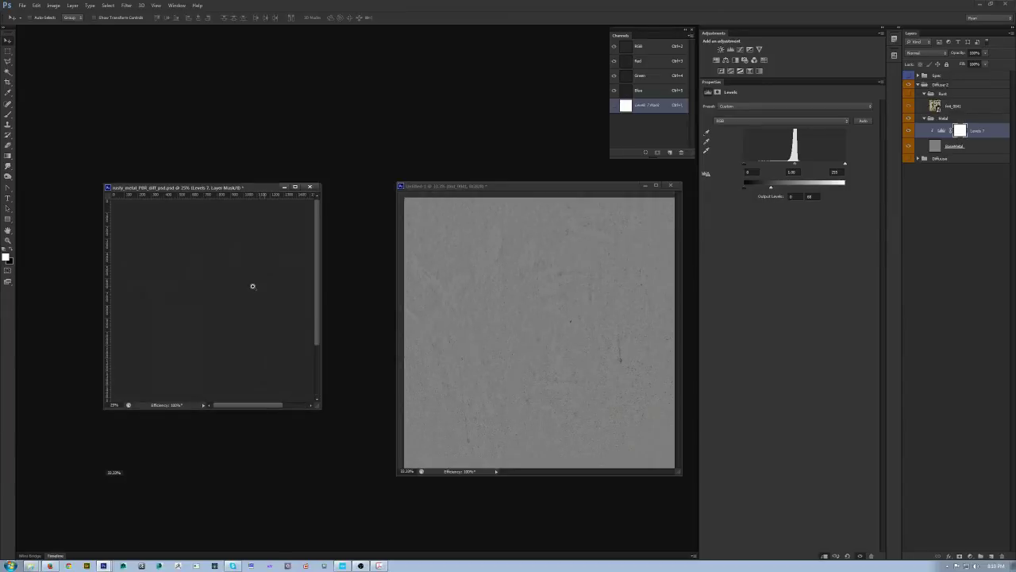
{"action": "left_click", "coordinate": [252, 286]}
{"action": "left_click_drag", "start_coordinate": [330, 127], "coordinate": [329, 81]}
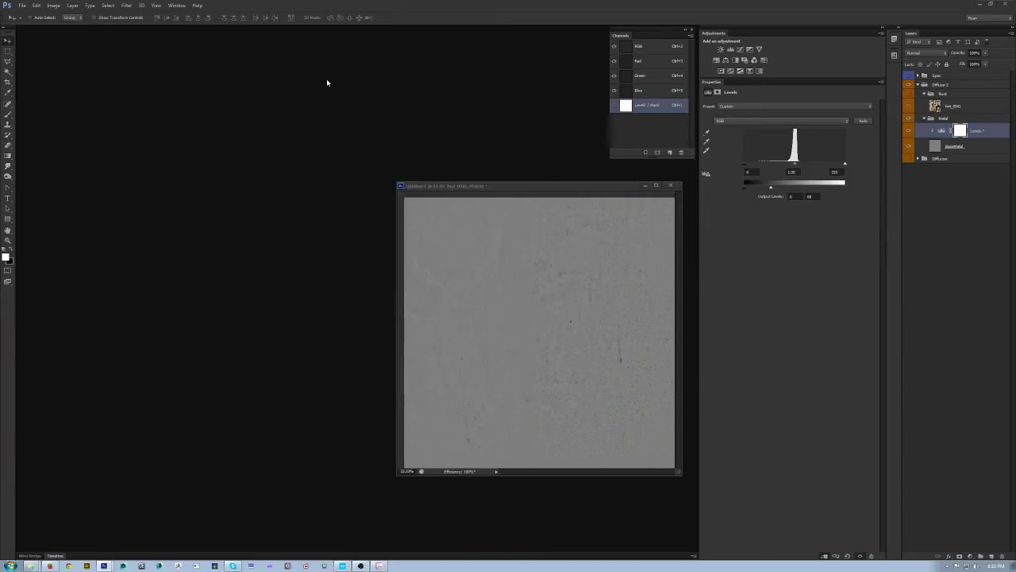
{"action": "mouse_move", "coordinate": [794, 167]}
{"action": "left_mouse_down"}
{"action": "mouse_move", "coordinate": [809, 166]}
{"action": "mouse_move", "coordinate": [789, 167]}
{"action": "left_mouse_up"}
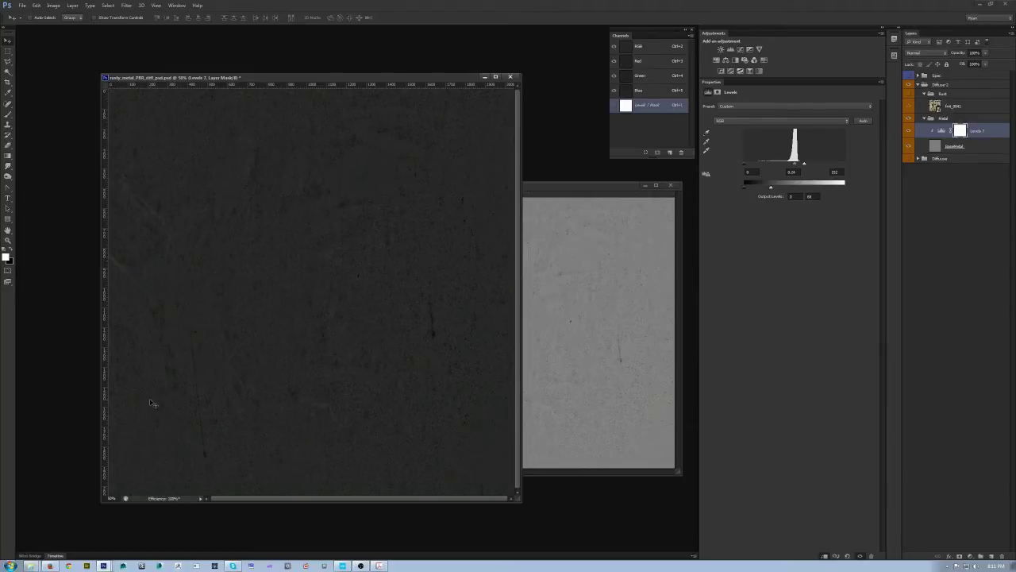
Save as CryTIF over rusty_metal_PBR2_diff.tif, replacing it and accepting export settings.
{"action": "key", "text": "ctrl+shift+s"}
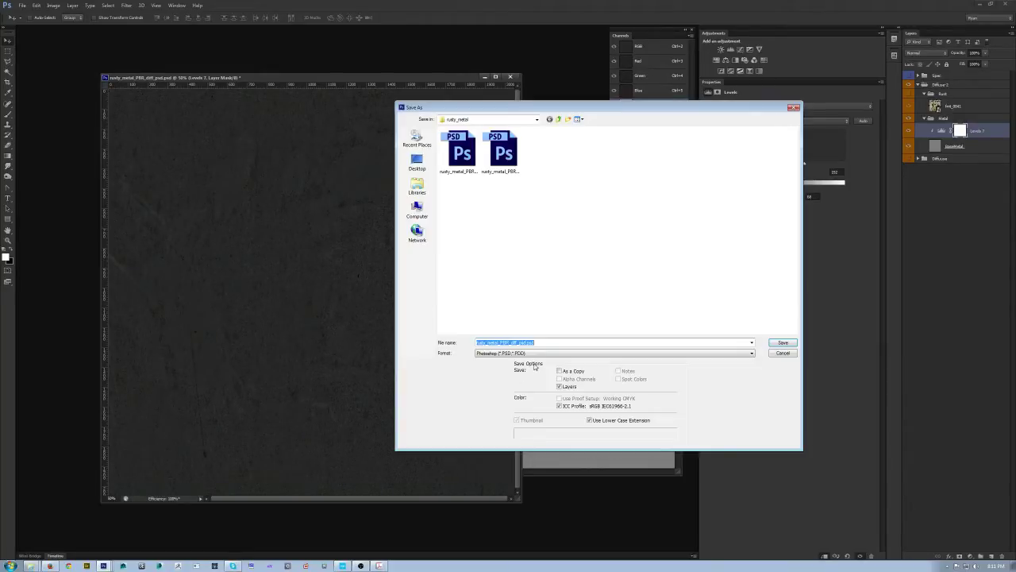
{"action": "left_click", "coordinate": [534, 353]}
{"action": "left_click", "coordinate": [535, 380]}
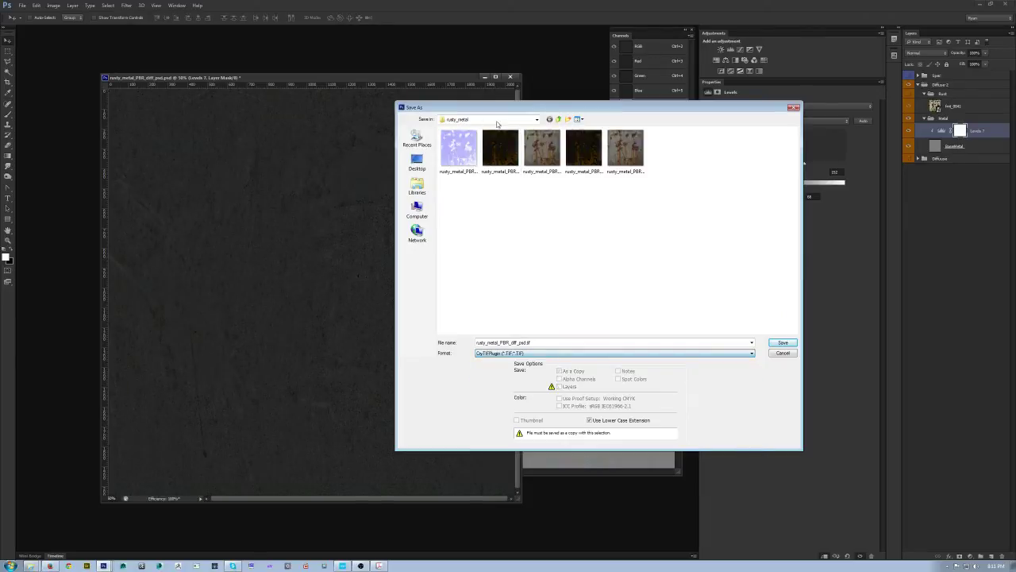
{"action": "left_click", "coordinate": [589, 154]}
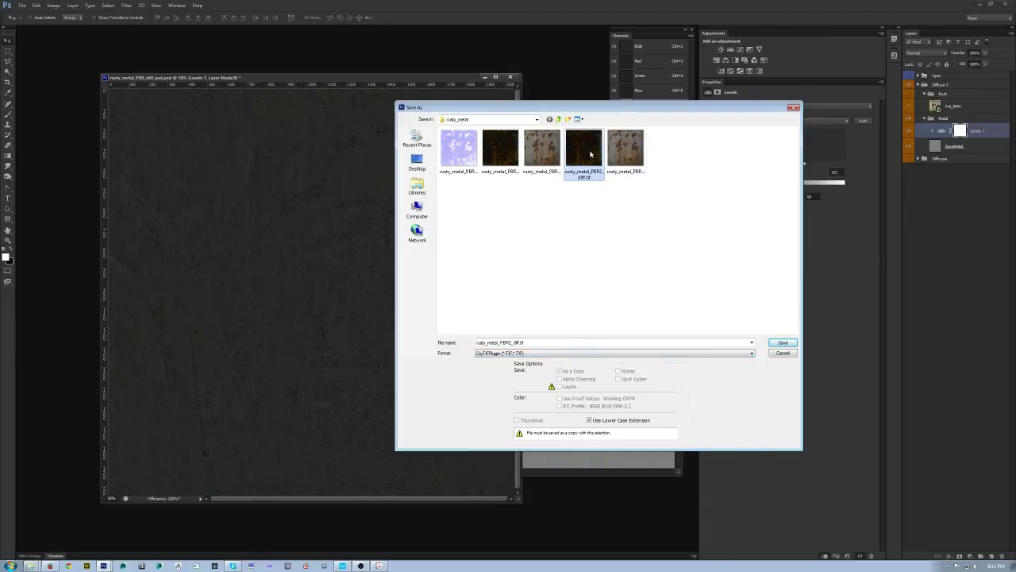
{"action": "double_click", "coordinate": [591, 155]}
{"action": "left_click", "coordinate": [490, 208]}
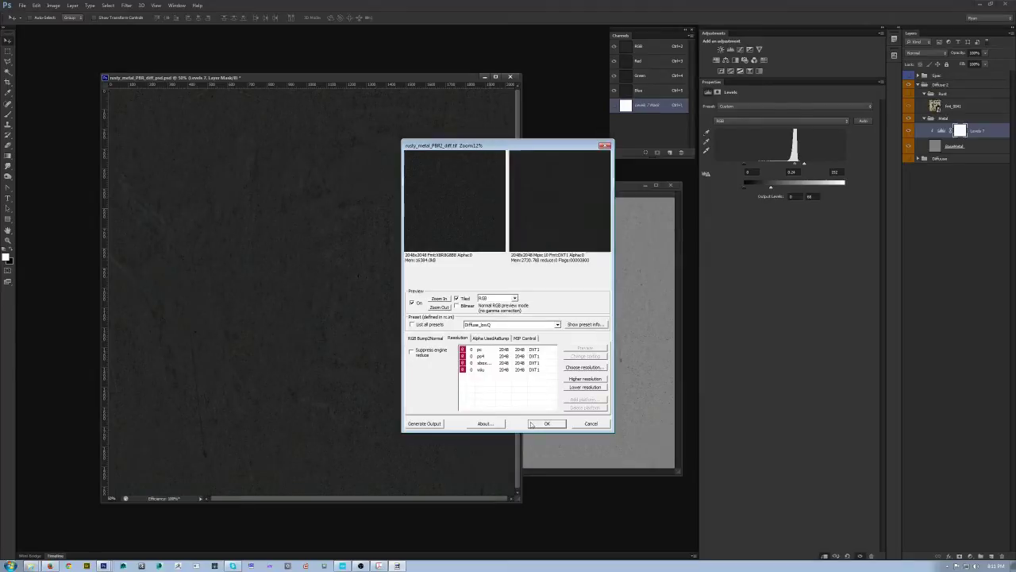
{"action": "left_click", "coordinate": [547, 422]}
Assign rusty_metal_PBR2_diff.tif as material_1's diffuse texture and view the darkened spheres.
{"action": "left_click", "coordinate": [342, 565]}
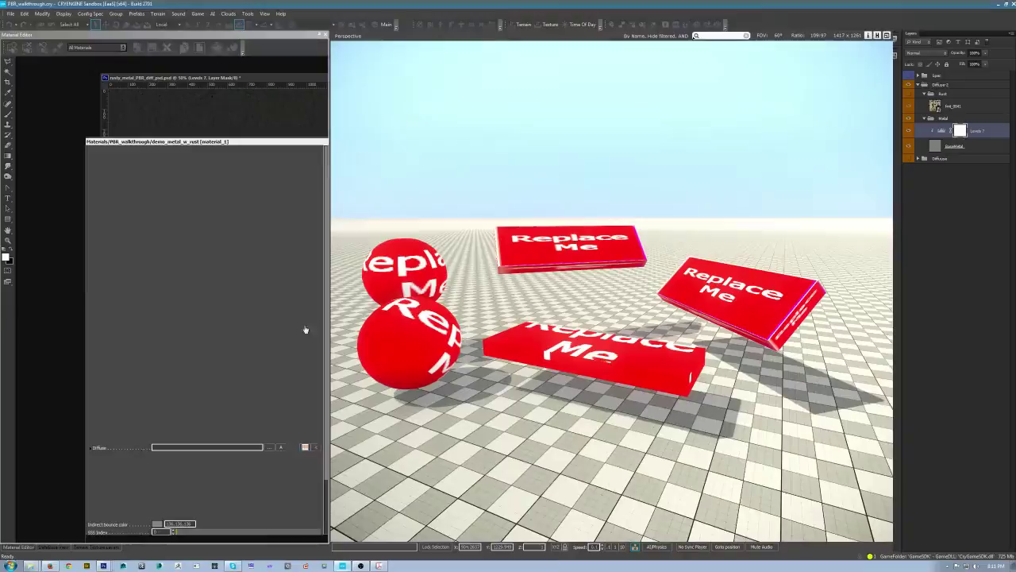
{"action": "left_click", "coordinate": [269, 456]}
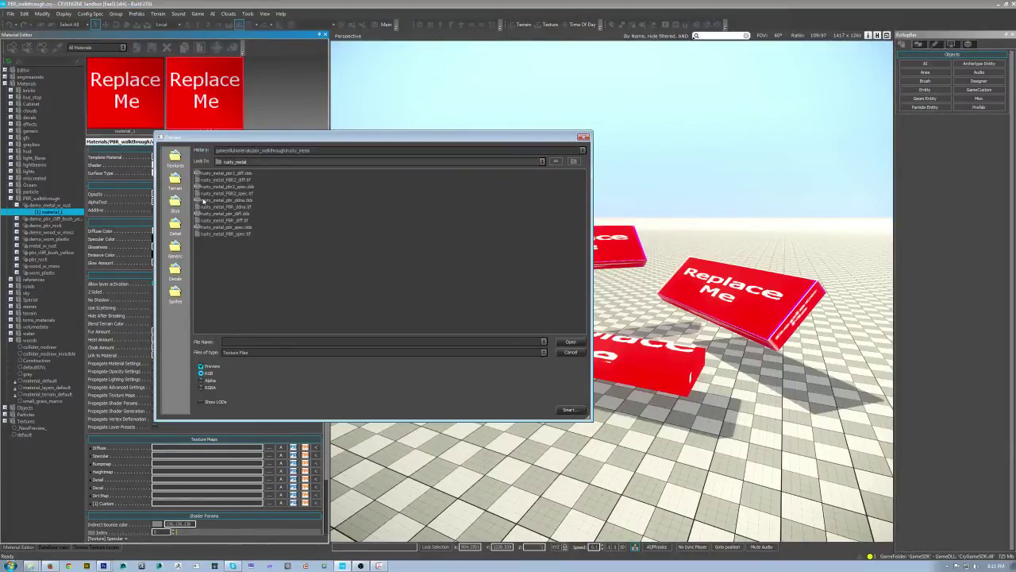
{"action": "left_click", "coordinate": [219, 181]}
{"action": "left_click", "coordinate": [570, 341]}
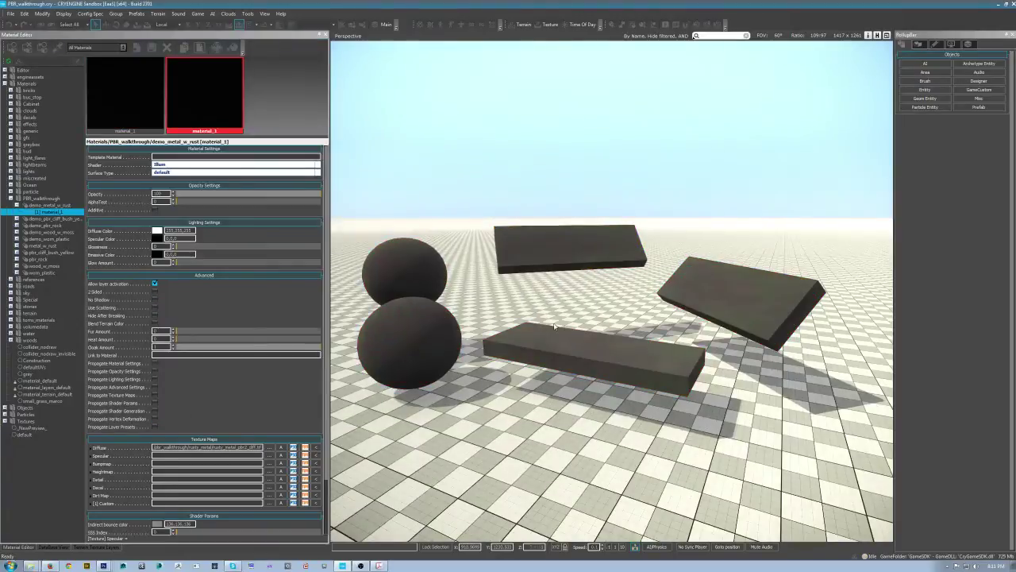
{"action": "left_click_drag", "start_coordinate": [553, 310], "coordinate": [577, 302]}
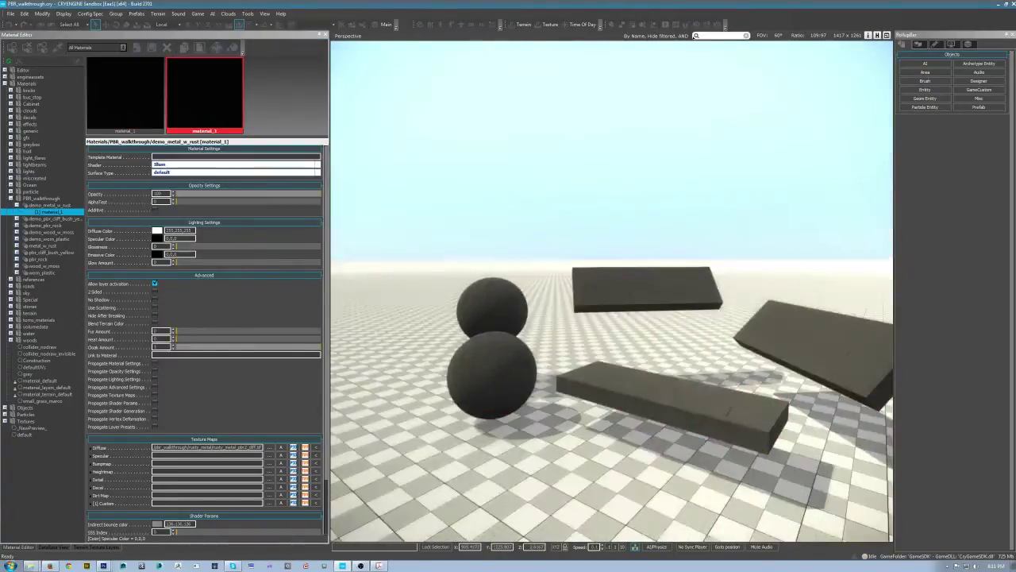
{"action": "scroll", "coordinate": [612, 289], "scroll_direction": "up", "scroll_amount": 5}
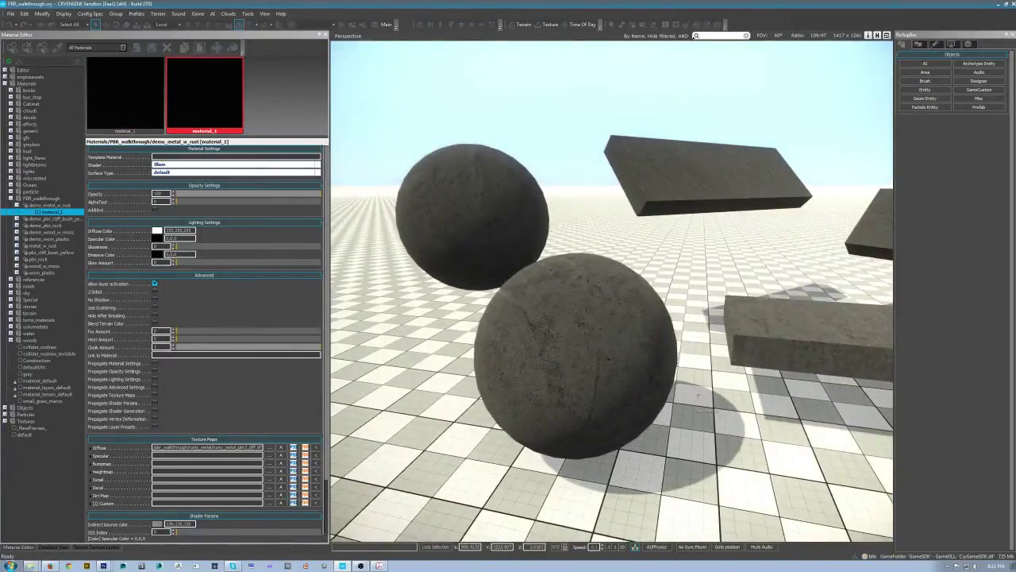
{"action": "key", "text": "alt+Tab"}
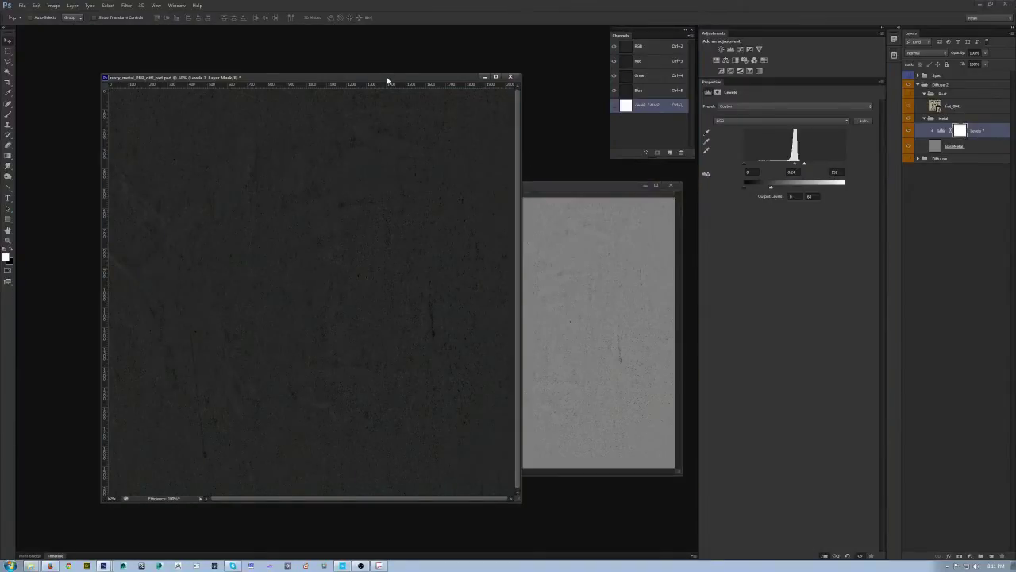
Zoom the darkened texture to 33.3% and arrange both document windows side by side.
{"action": "key", "text": "ctrl+minus"}
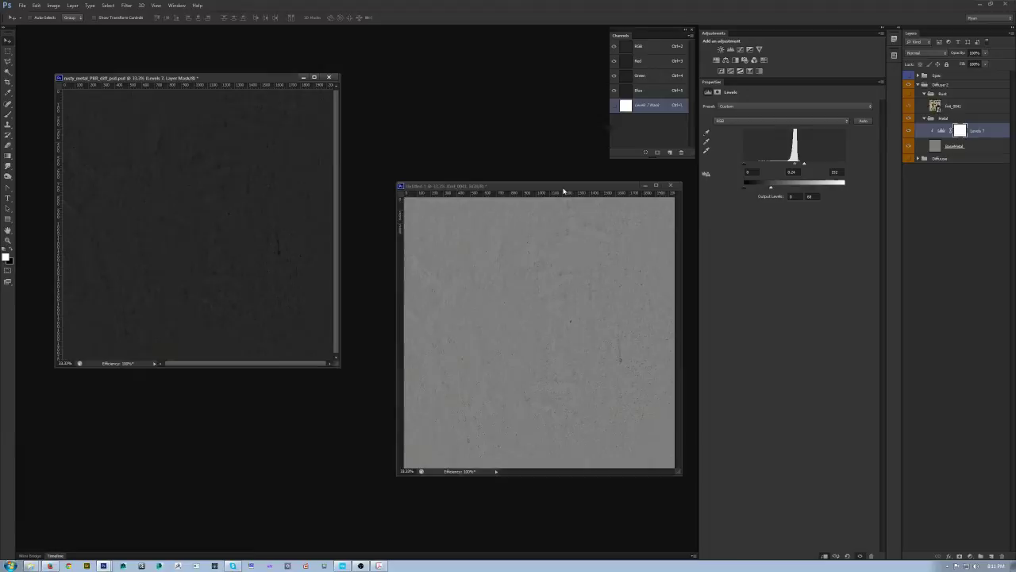
{"action": "left_click_drag", "start_coordinate": [572, 185], "coordinate": [573, 174]}
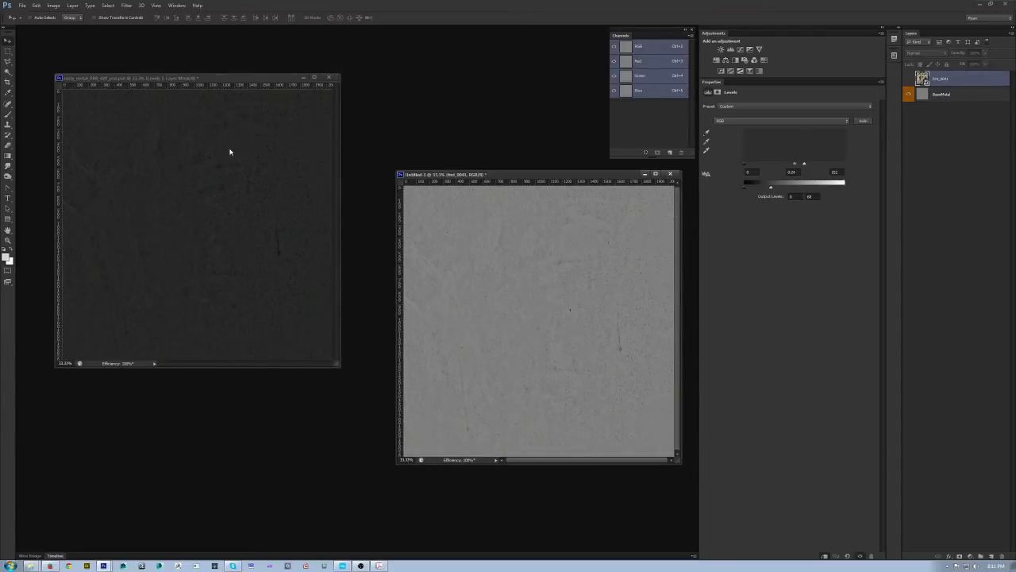
{"action": "left_click_drag", "start_coordinate": [225, 85], "coordinate": [253, 176]}
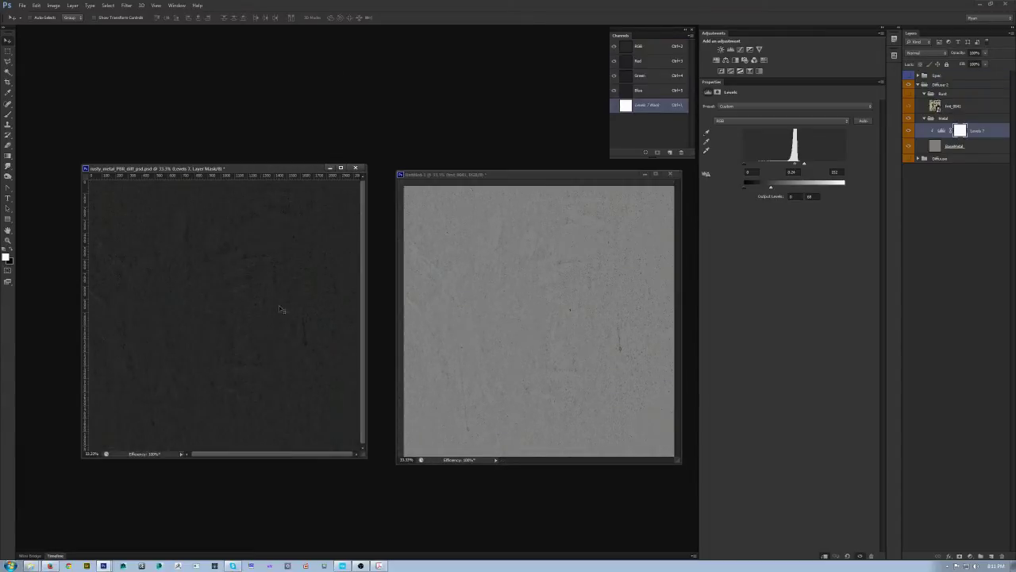
{"action": "left_click", "coordinate": [244, 566]}
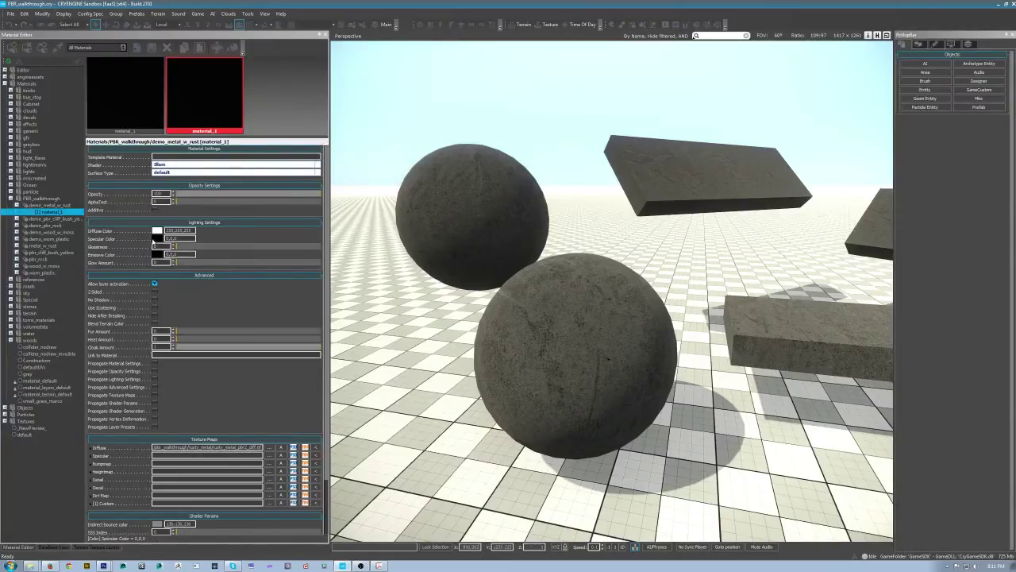
{"action": "left_click", "coordinate": [157, 238]}
{"action": "left_click_drag", "start_coordinate": [493, 229], "coordinate": [788, 79]}
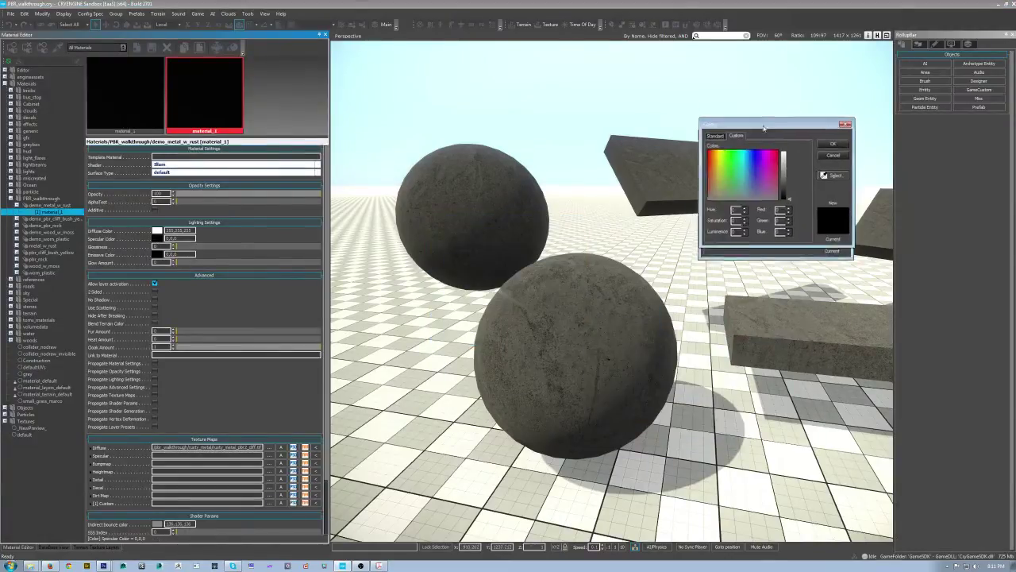
{"action": "mouse_move", "coordinate": [814, 147]}
{"action": "left_mouse_down"}
{"action": "mouse_move", "coordinate": [815, 131]}
{"action": "mouse_move", "coordinate": [796, 150]}
{"action": "left_mouse_up"}
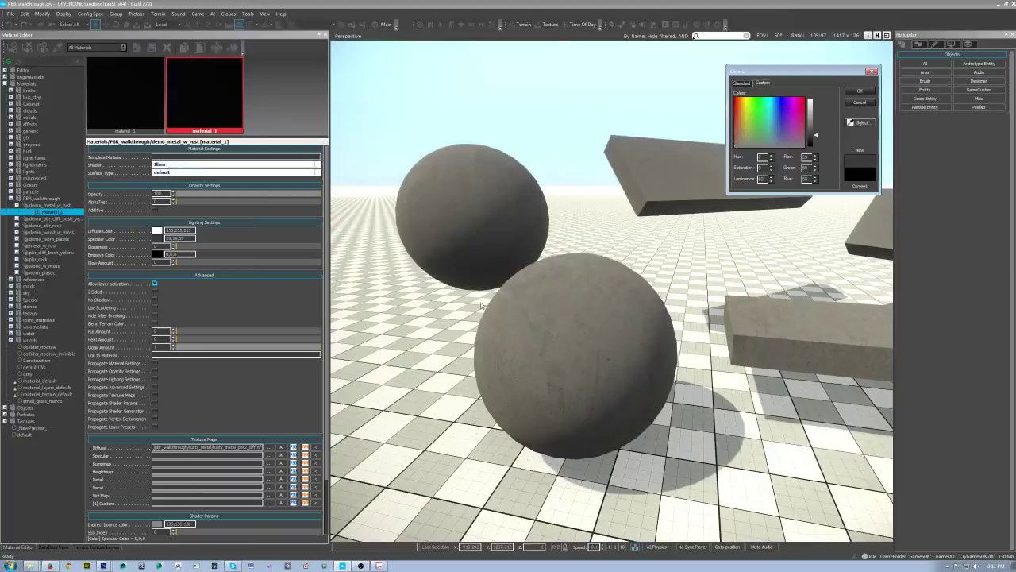
{"action": "left_click_drag", "start_coordinate": [815, 136], "coordinate": [816, 140]}
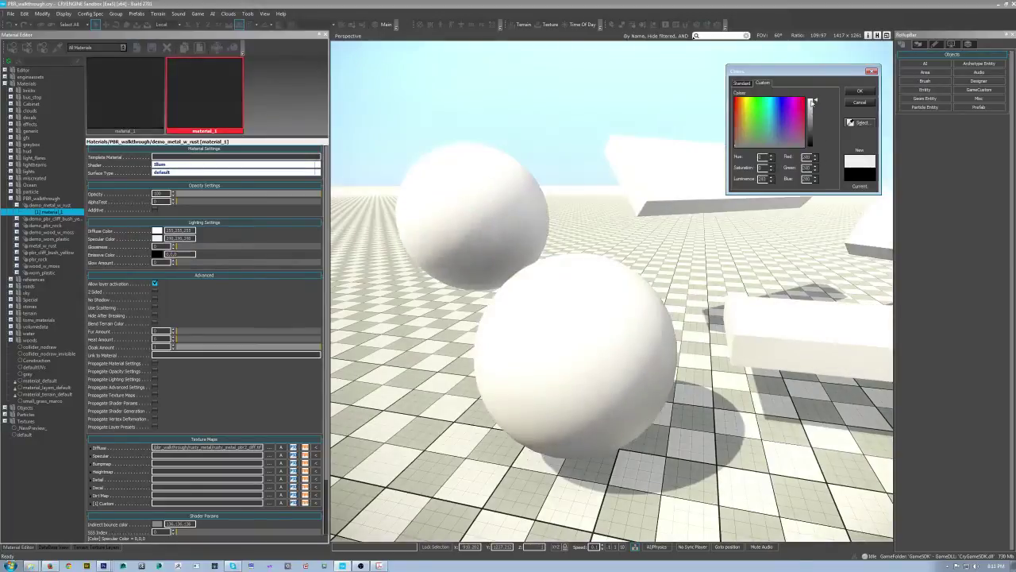
{"action": "left_click", "coordinate": [861, 104]}
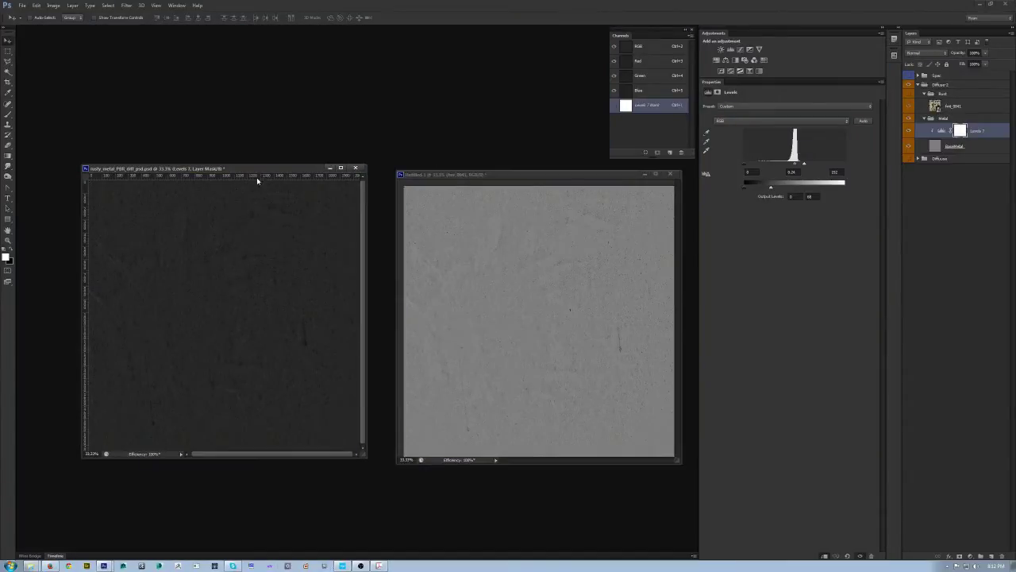
Create a new layer group and name it Spec.
{"action": "left_click_drag", "start_coordinate": [257, 173], "coordinate": [262, 178]}
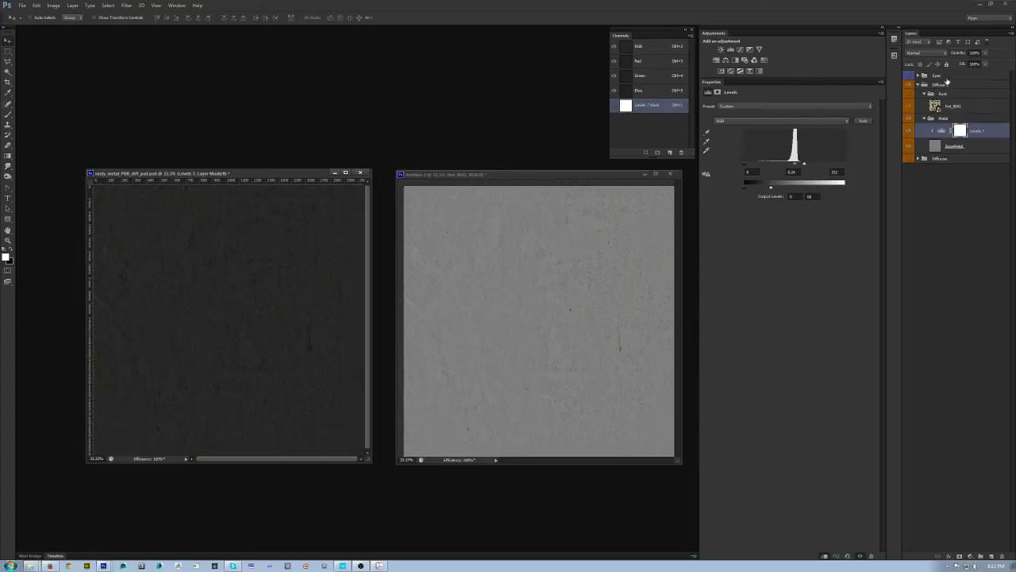
{"action": "left_click", "coordinate": [945, 75]}
{"action": "left_click", "coordinate": [980, 555]}
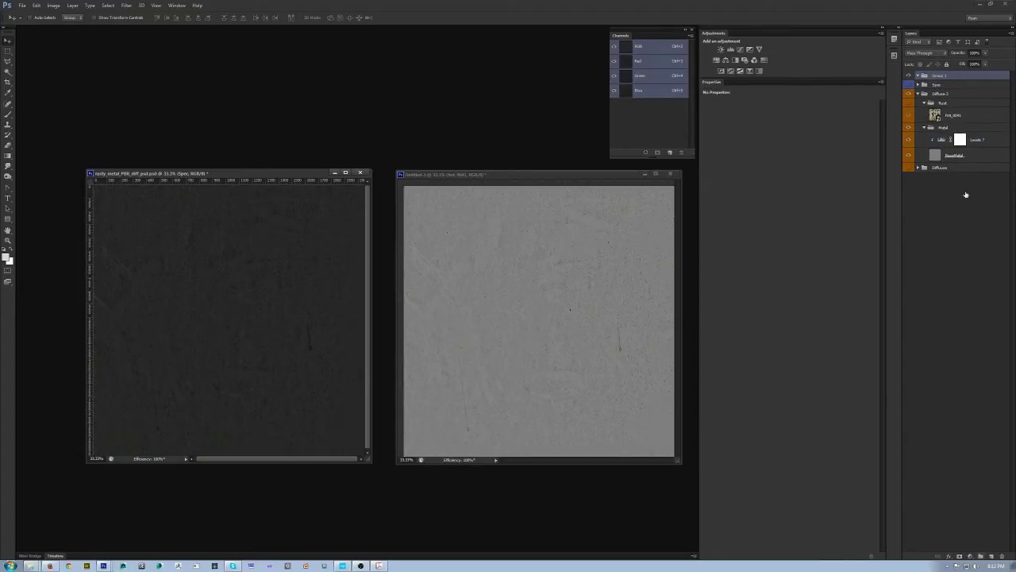
{"action": "double_click", "coordinate": [940, 75]}
{"action": "key", "text": "Return"}
{"action": "double_click", "coordinate": [941, 75]}
{"action": "type", "text": "Spec"}
{"action": "key", "text": "Return"}
Duplicate Levels 7 and BaseMetal into Spec and group the copies as Metal.
{"action": "left_click", "coordinate": [973, 157]}
{"action": "left_click", "coordinate": [983, 141], "text": "shift"}
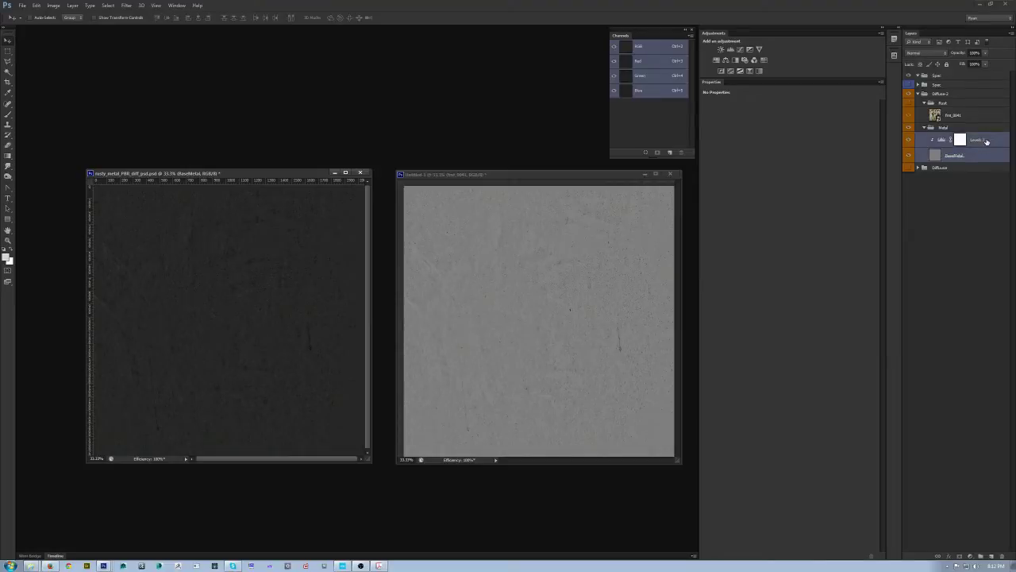
{"action": "key", "text": "ctrl+j"}
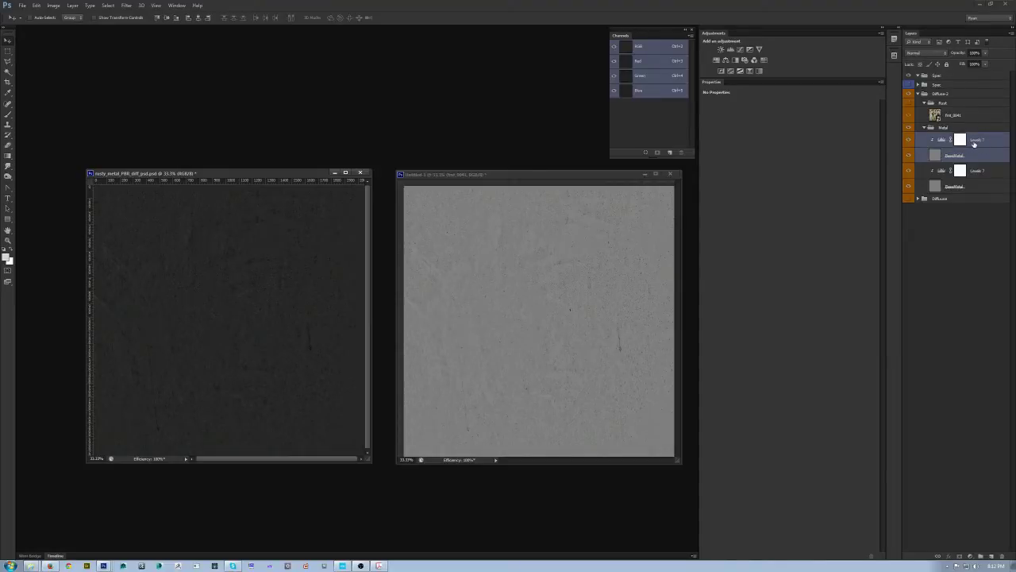
{"action": "left_click_drag", "start_coordinate": [975, 146], "coordinate": [955, 76]}
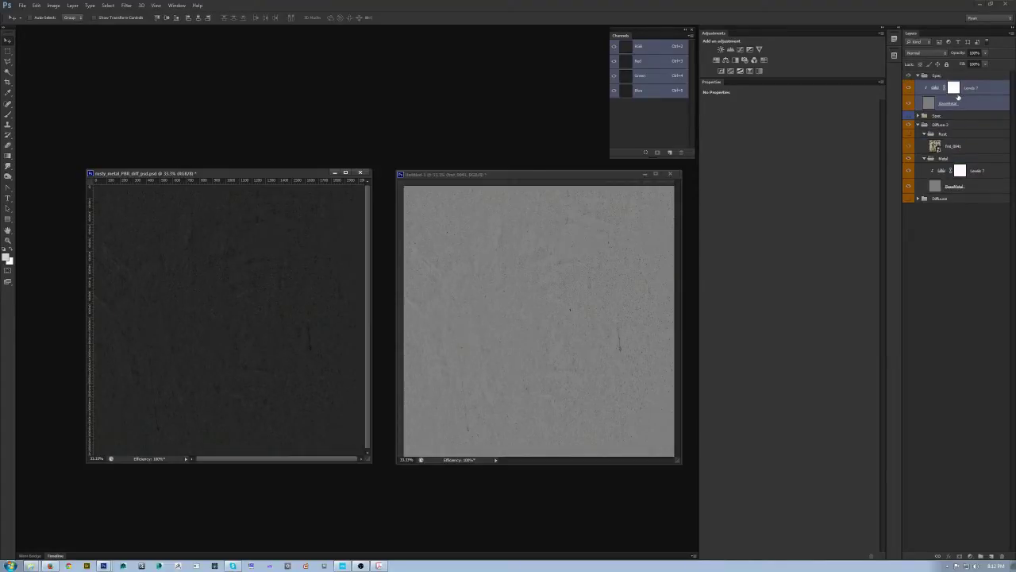
{"action": "key", "text": "ctrl+g"}
{"action": "double_click", "coordinate": [946, 85]}
{"action": "type", "text": "Metal"}
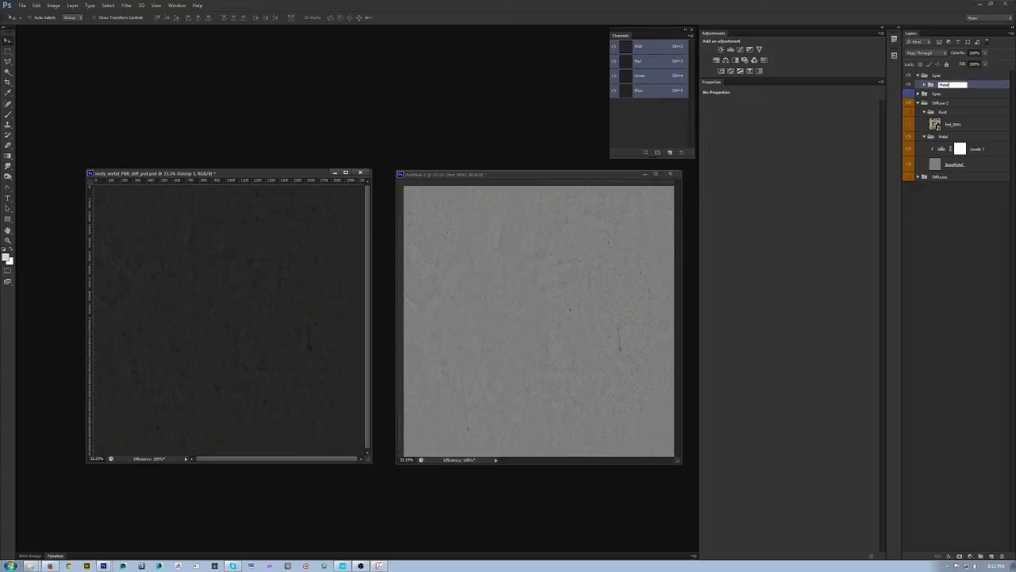
{"action": "key", "text": "Return"}
Copy the Rust group into Spec, name it Rust, and select the Spec group.
{"action": "left_click", "coordinate": [952, 112]}
{"action": "key", "text": "ctrl+j"}
{"action": "left_click_drag", "start_coordinate": [952, 112], "coordinate": [947, 83]}
{"action": "double_click", "coordinate": [944, 84]}
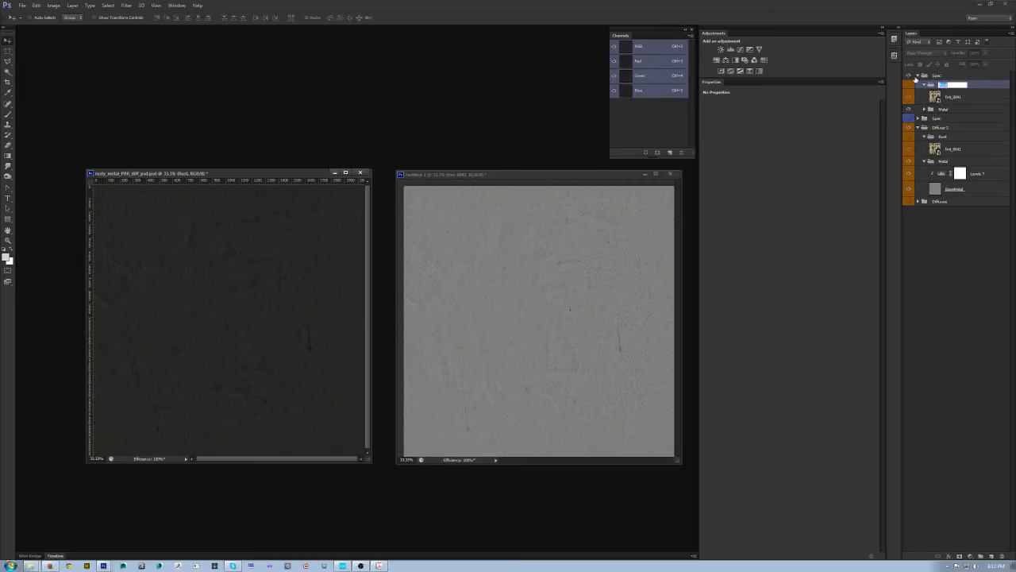
{"action": "key", "text": "Return"}
{"action": "right_click", "coordinate": [909, 79]}
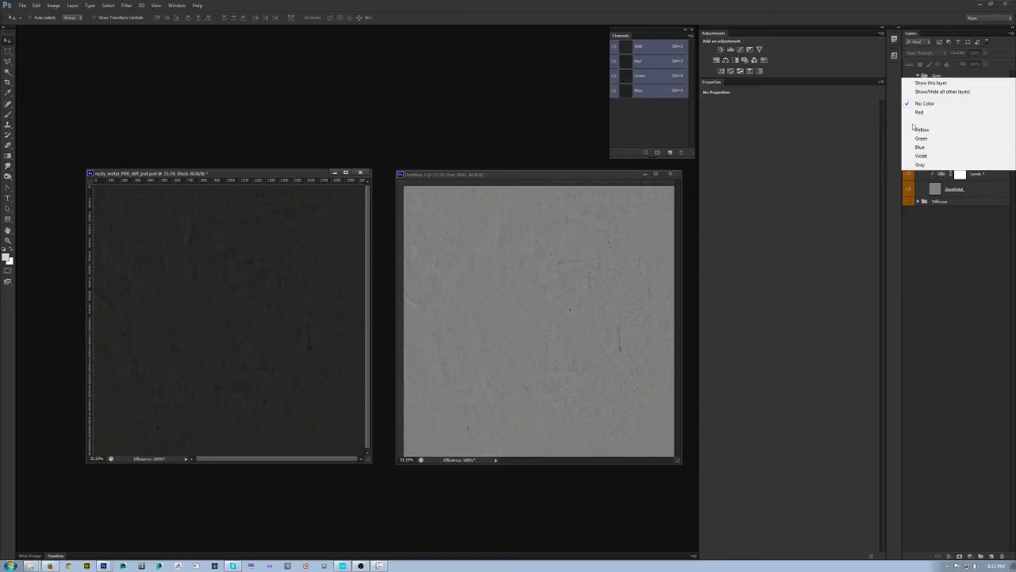
{"action": "left_click", "coordinate": [919, 129]}
{"action": "left_click", "coordinate": [912, 75]}
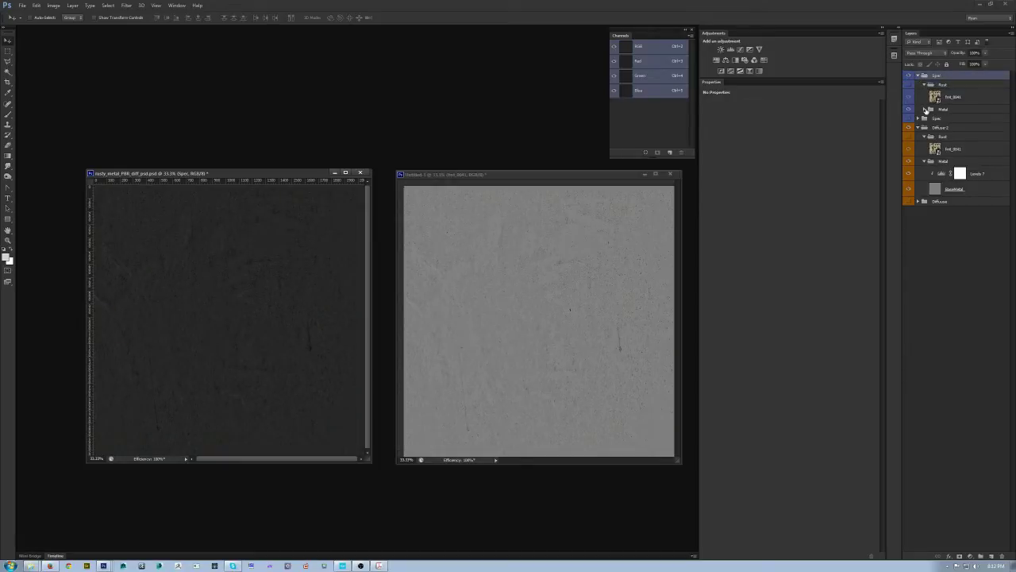
Select Spec's metal Levels 7, then review the Metals specular chart in the Acrobat cheat sheet.
{"action": "left_click", "coordinate": [926, 108]}
{"action": "left_click", "coordinate": [381, 565]}
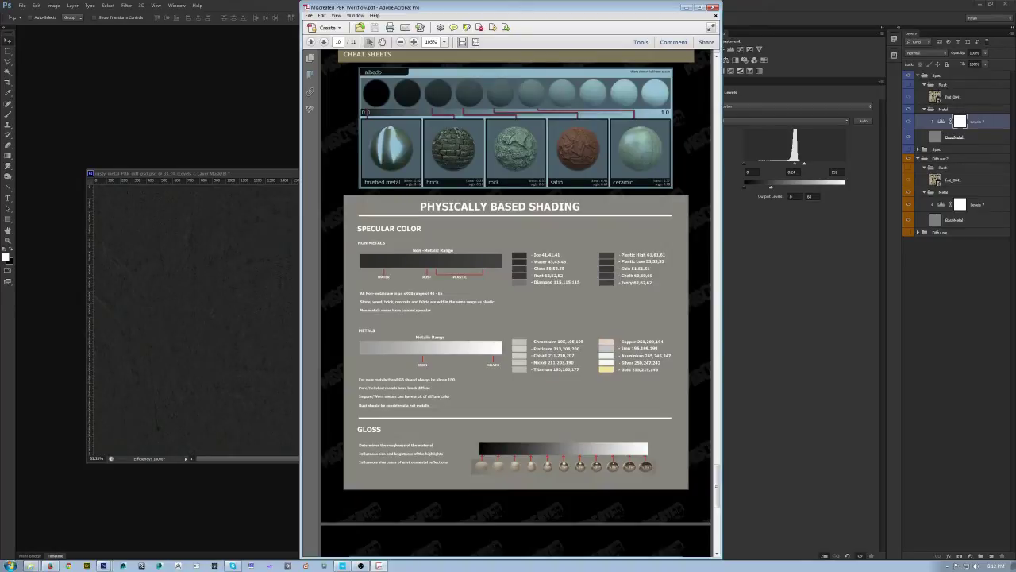
{"action": "left_click_drag", "start_coordinate": [350, 330], "coordinate": [677, 388]}
{"action": "left_click", "coordinate": [445, 303]}
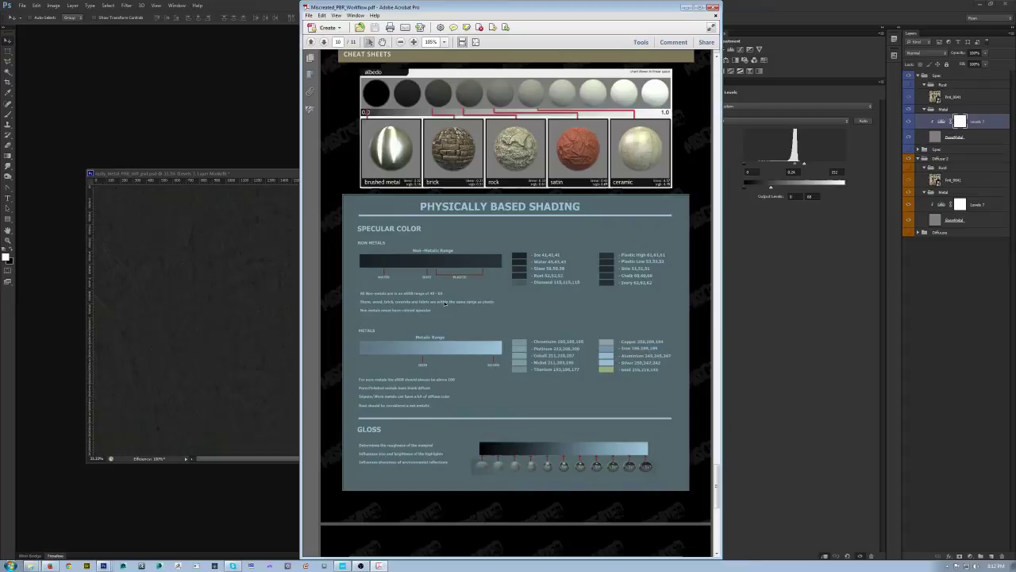
{"action": "left_click", "coordinate": [336, 304]}
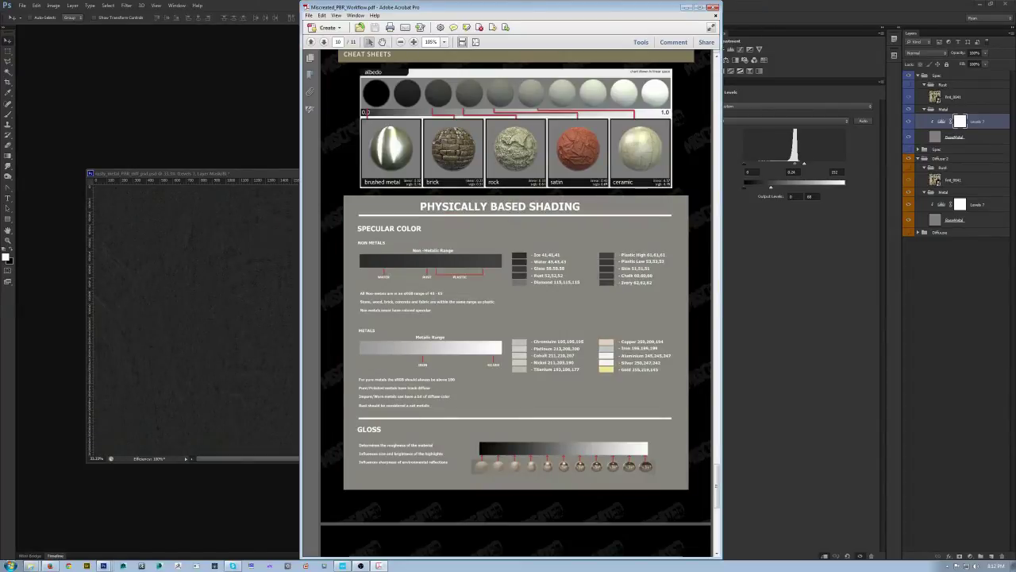
{"action": "left_click", "coordinate": [254, 176]}
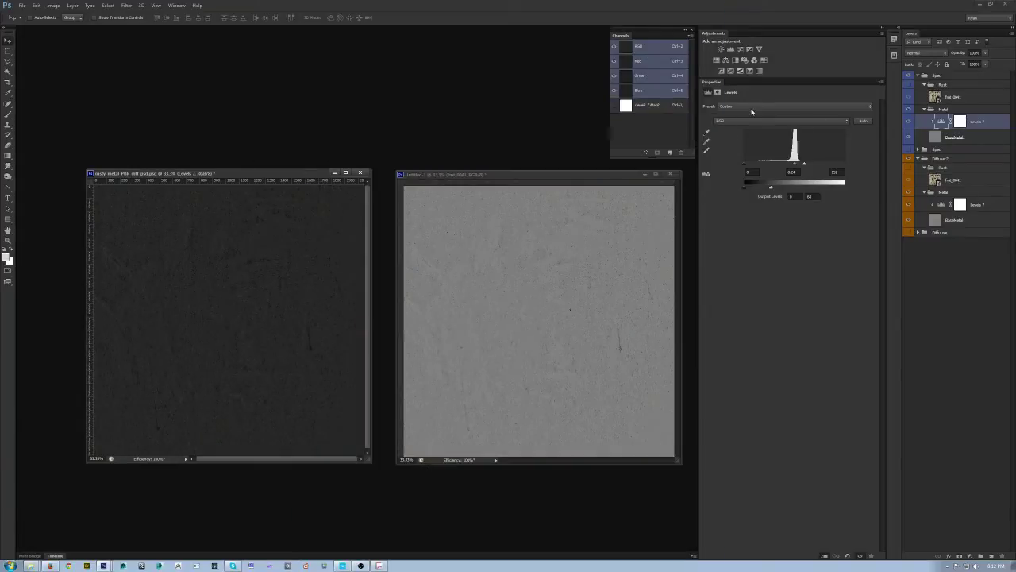
Reset the Spec metal Levels to the Default preset and put away the Untitled-1 window.
{"action": "left_click", "coordinate": [752, 109]}
{"action": "left_click", "coordinate": [751, 117]}
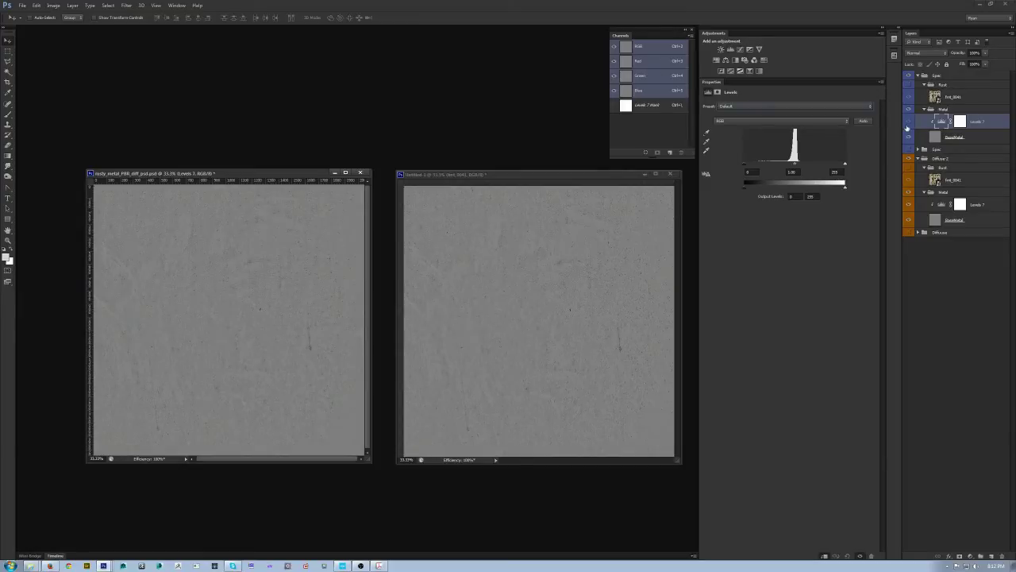
{"action": "left_click", "coordinate": [643, 176]}
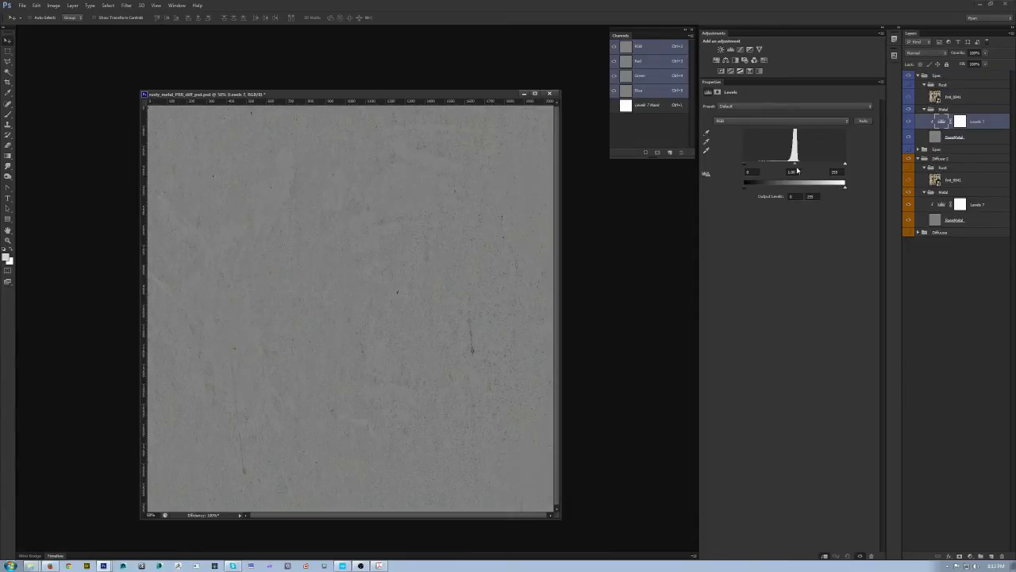
{"action": "left_click", "coordinate": [380, 565]}
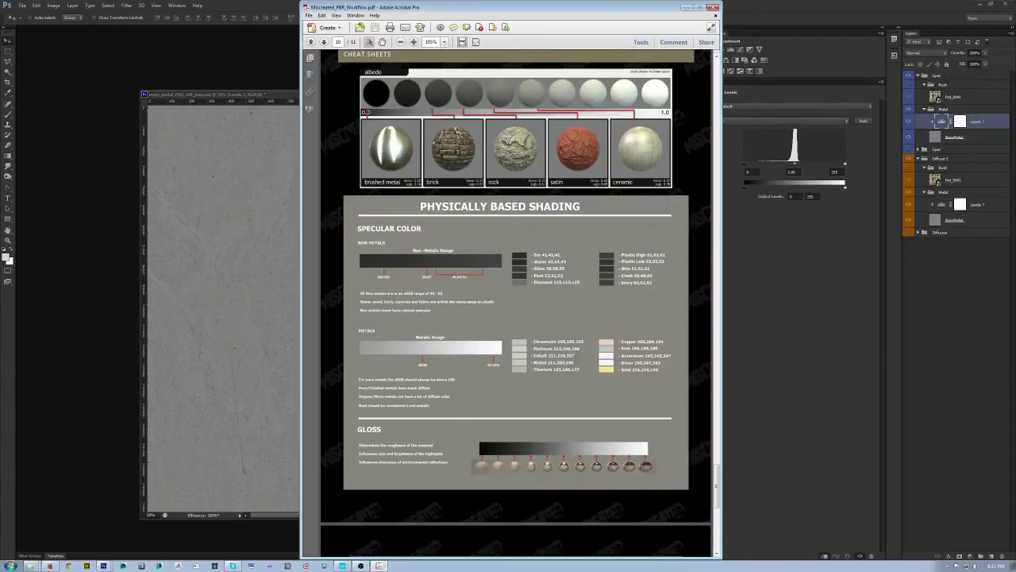
{"action": "left_click", "coordinate": [687, 7]}
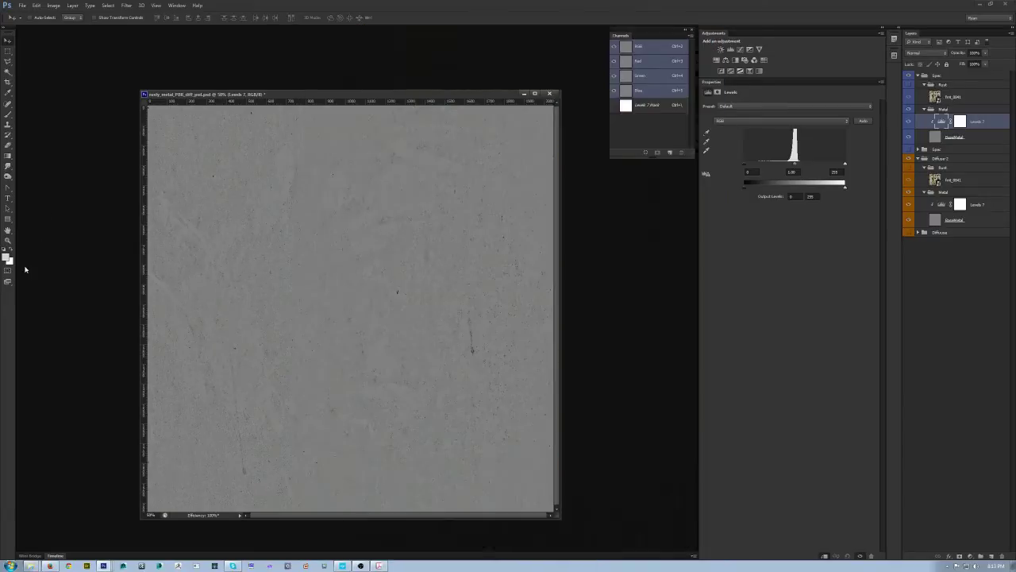
Set the foreground colour to grey RGB 200, 200, 200.
{"action": "left_click", "coordinate": [6, 256]}
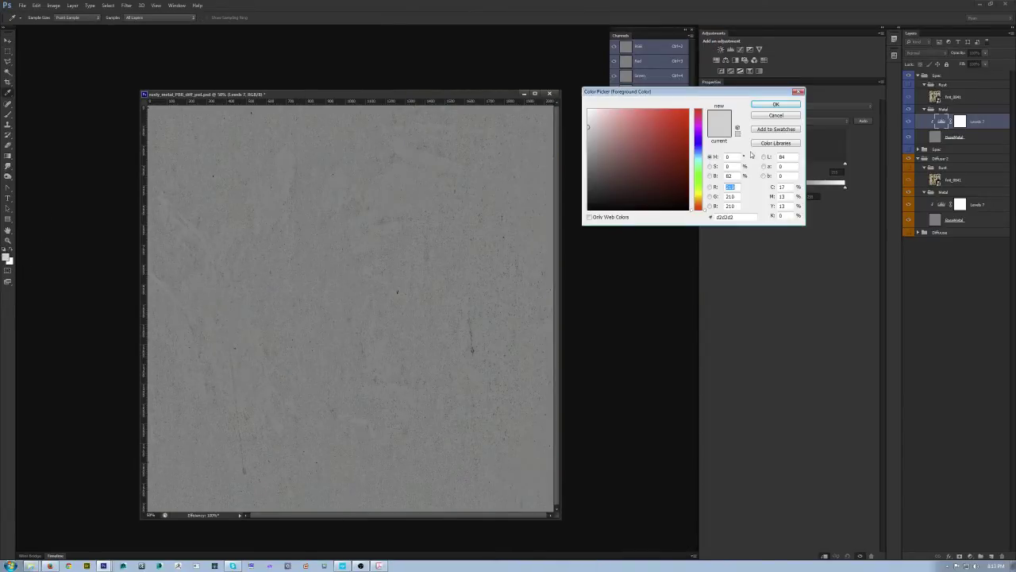
{"action": "left_click_drag", "start_coordinate": [599, 153], "coordinate": [588, 131]}
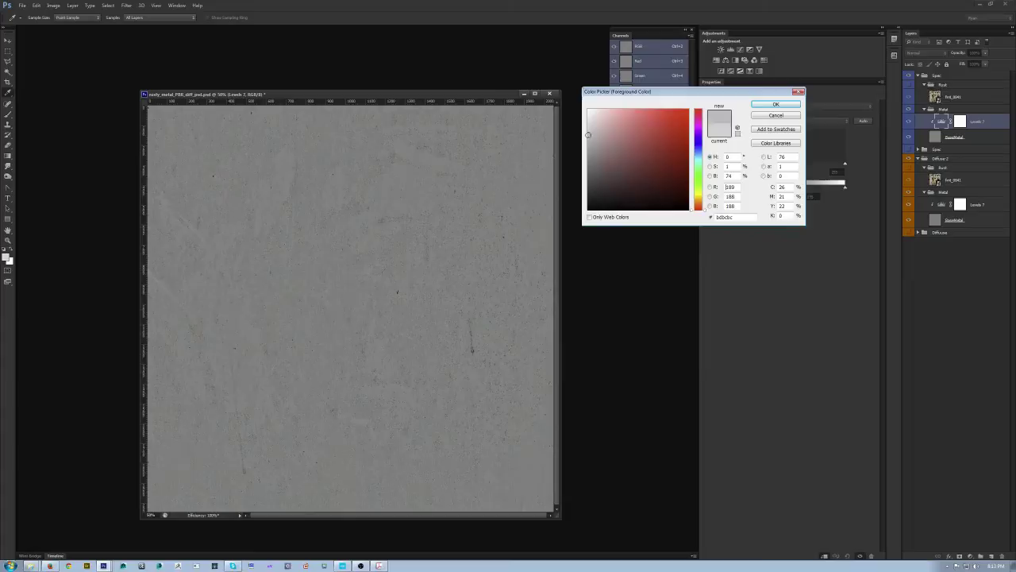
{"action": "left_click", "coordinate": [730, 186]}
{"action": "type", "text": "200"}
{"action": "key", "text": "Tab"}
{"action": "type", "text": "200"}
{"action": "key", "text": "Tab"}
{"action": "type", "text": "200"}
{"action": "key", "text": "Return"}
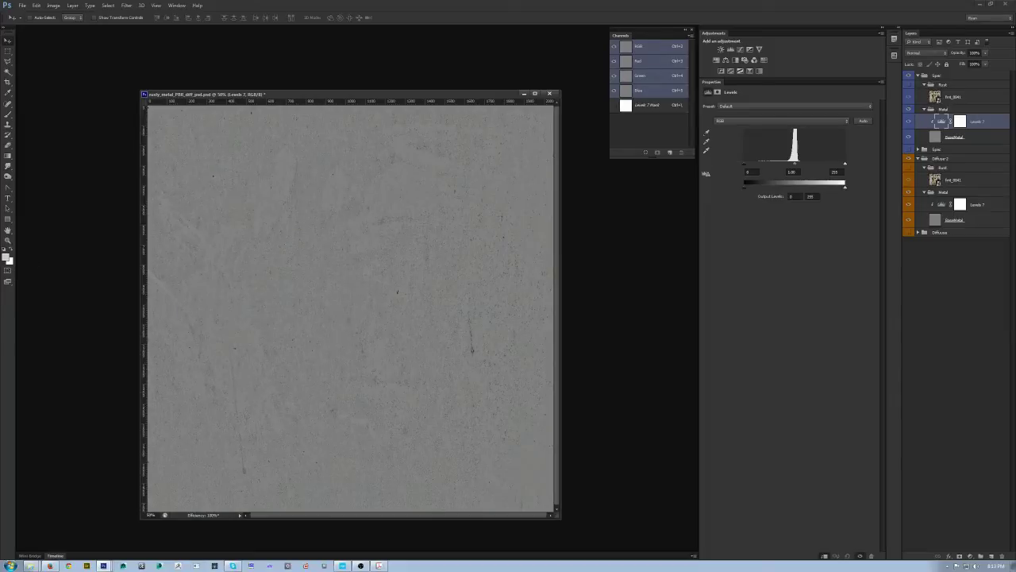
Add a new layer and draw a square rectangular marquee in the upper-left canvas.
{"action": "key", "text": "ctrl+shift+n"}
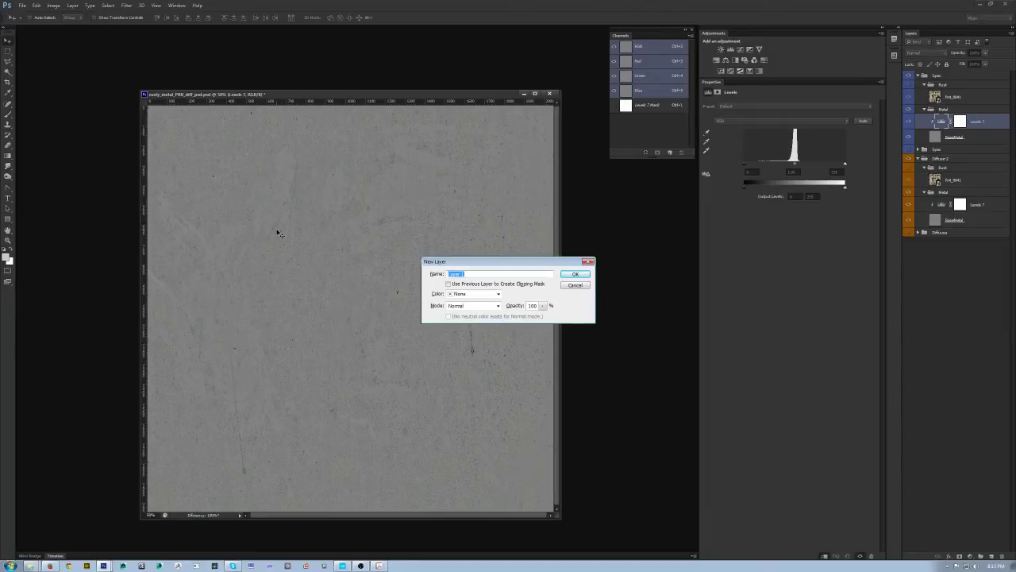
{"action": "key", "text": "Return"}
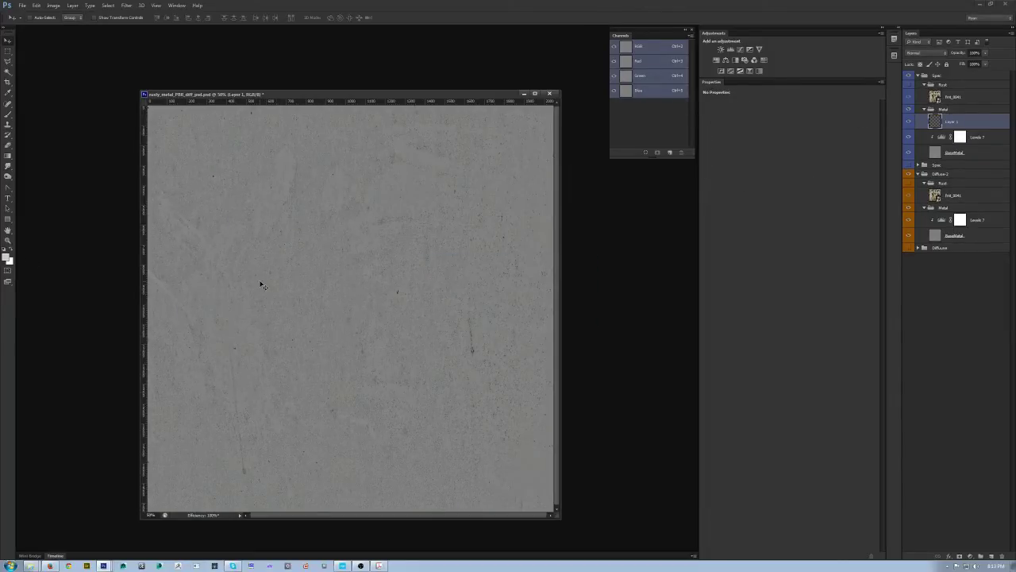
{"action": "key", "text": "m"}
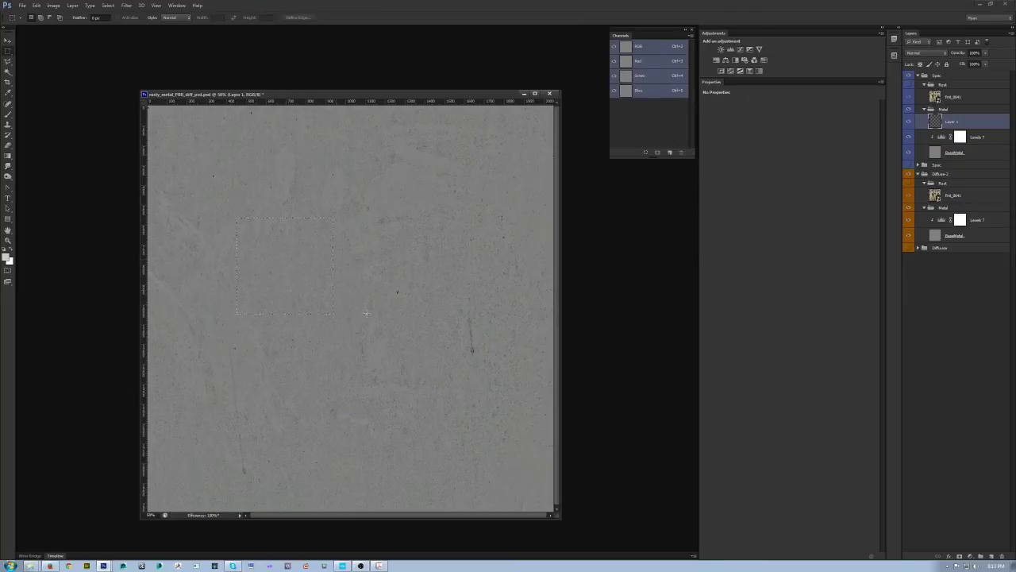
{"action": "left_click_drag", "start_coordinate": [237, 218], "coordinate": [339, 320]}
Fill the square with the 200 grey, deselect, and brighten Levels 7 via the white input slider.
{"action": "key", "text": "alt+BackSpace"}
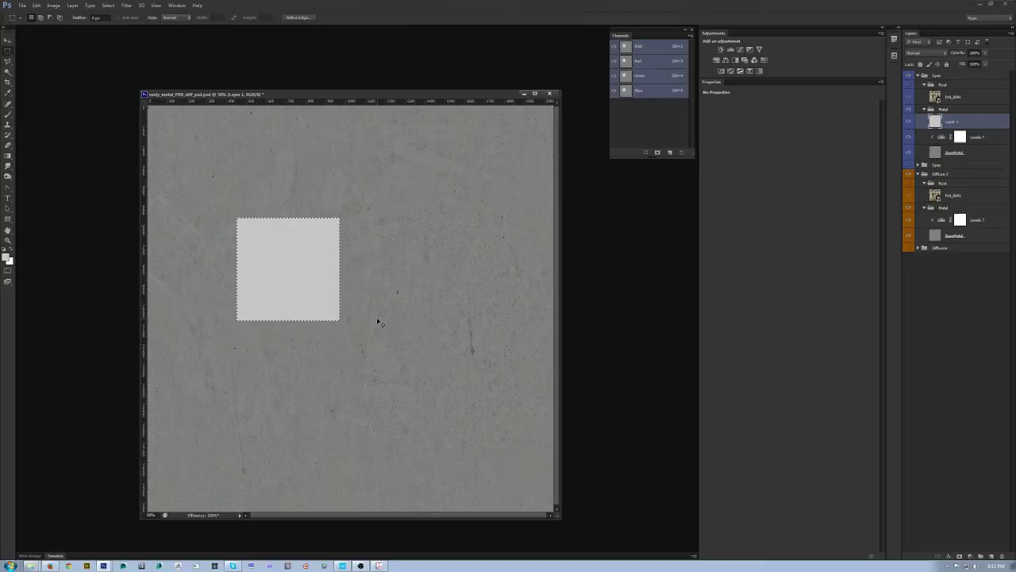
{"action": "key", "text": "ctrl+d"}
{"action": "left_click", "coordinate": [980, 139]}
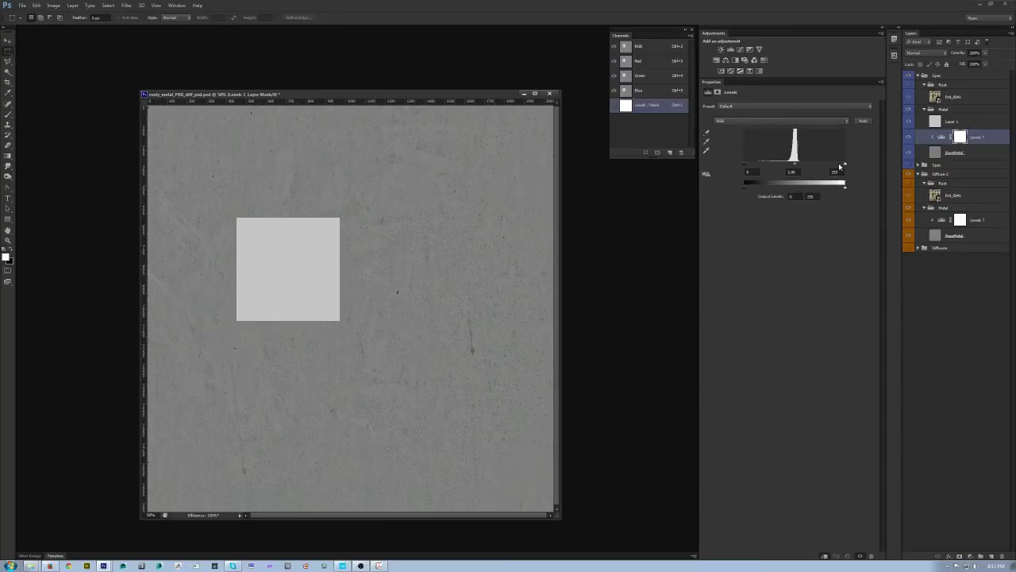
{"action": "left_click_drag", "start_coordinate": [839, 165], "coordinate": [809, 162]}
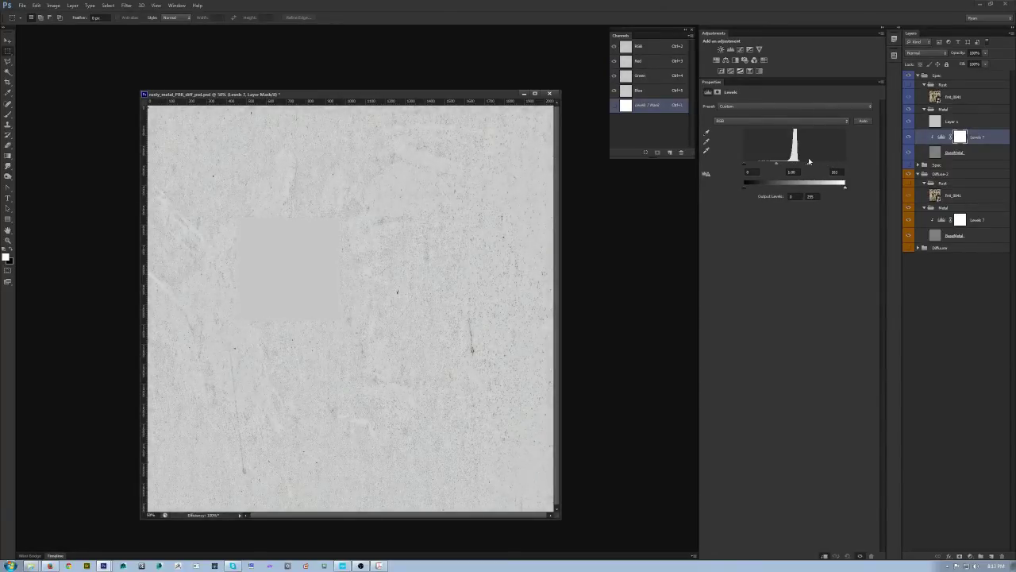
{"action": "left_click_drag", "start_coordinate": [807, 162], "coordinate": [809, 162]}
Abandon a Save As attempt and nudge the Levels midtone slider right to darken slightly.
{"action": "key", "text": "ctrl+shift+s"}
{"action": "left_click", "coordinate": [539, 353]}
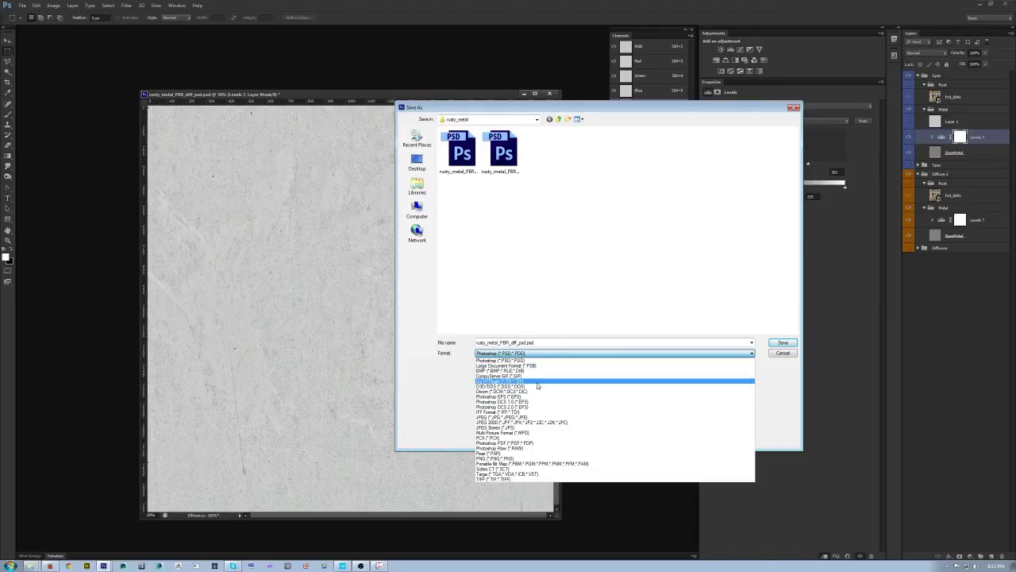
{"action": "left_click", "coordinate": [788, 354]}
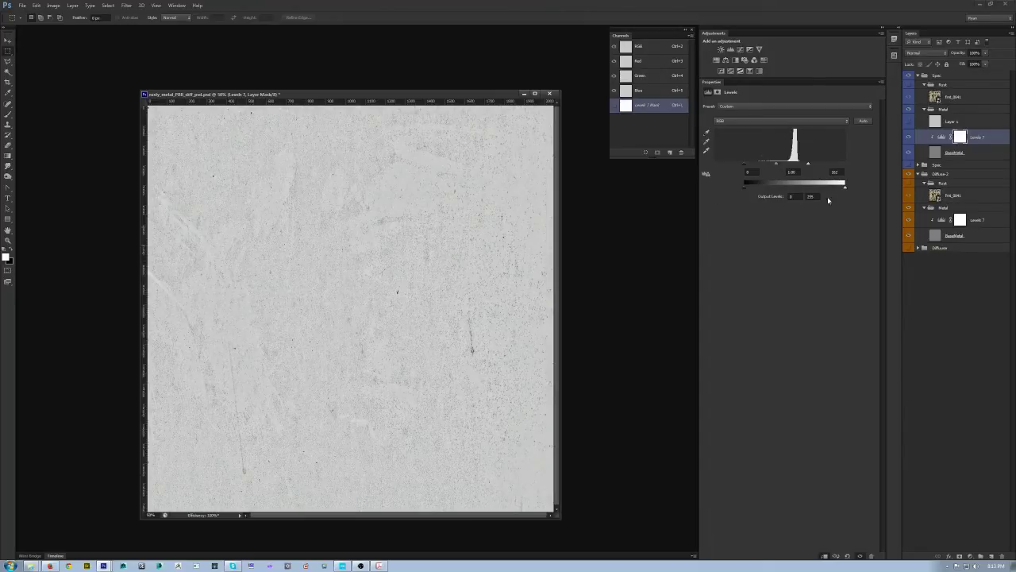
{"action": "left_click_drag", "start_coordinate": [776, 164], "coordinate": [802, 165]}
Save the spec texture in CryTIF format over rusty_metal_PBR2_spec.tif, accepting the export settings.
{"action": "key", "text": "ctrl+shift+s"}
{"action": "left_click", "coordinate": [515, 352]}
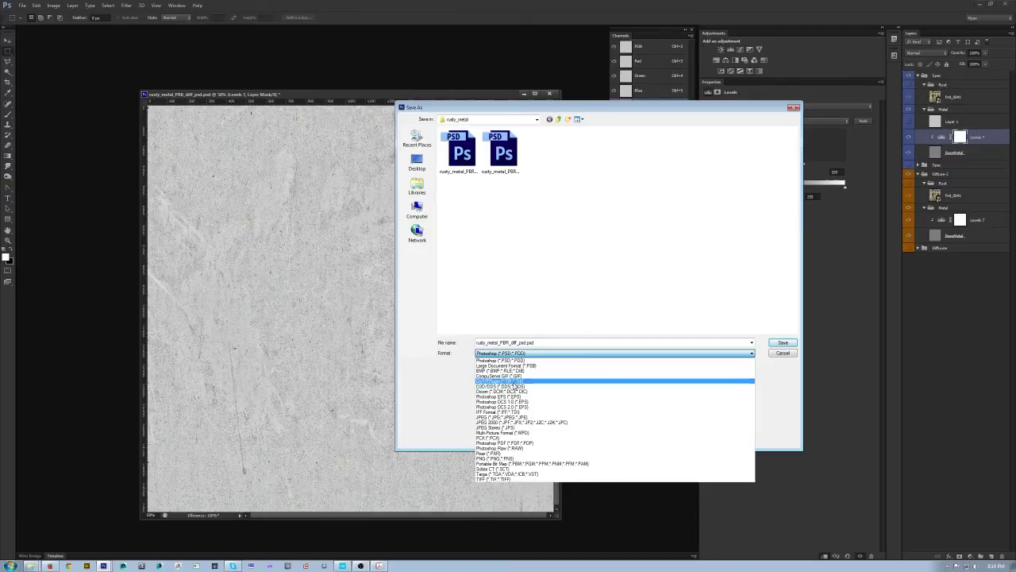
{"action": "left_click", "coordinate": [514, 383]}
{"action": "left_click", "coordinate": [631, 151]}
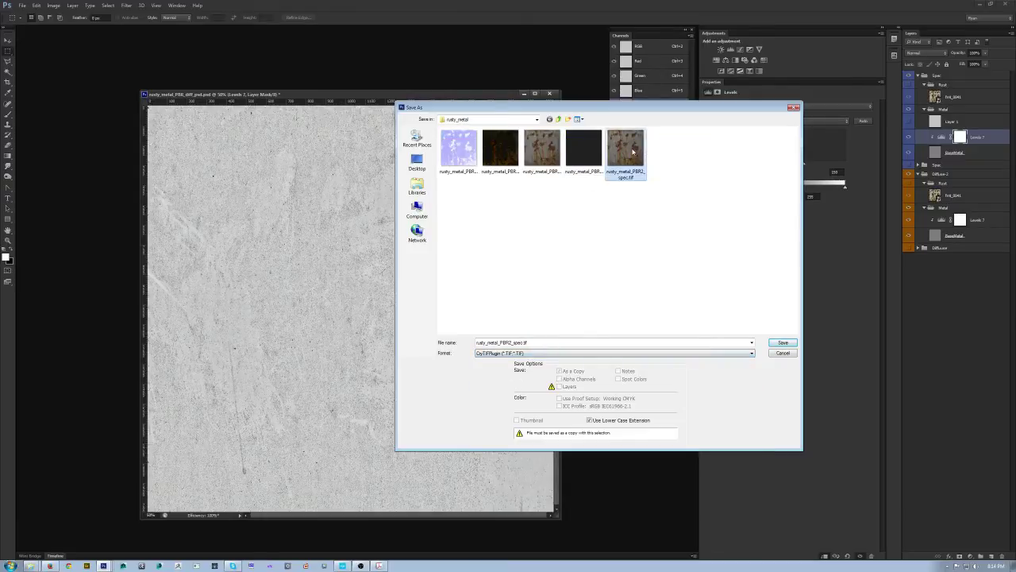
{"action": "left_click", "coordinate": [783, 343]}
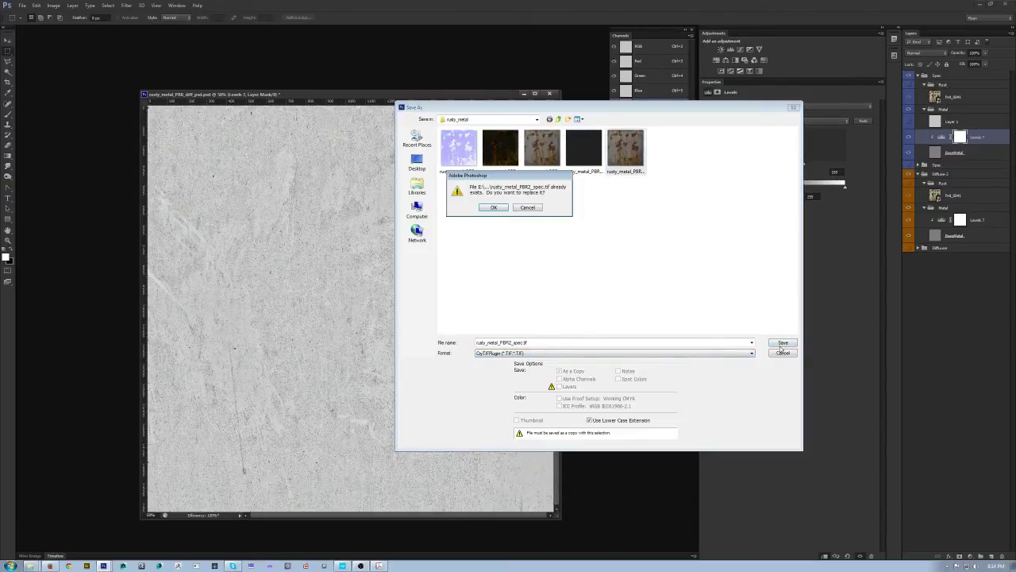
{"action": "left_click", "coordinate": [501, 208]}
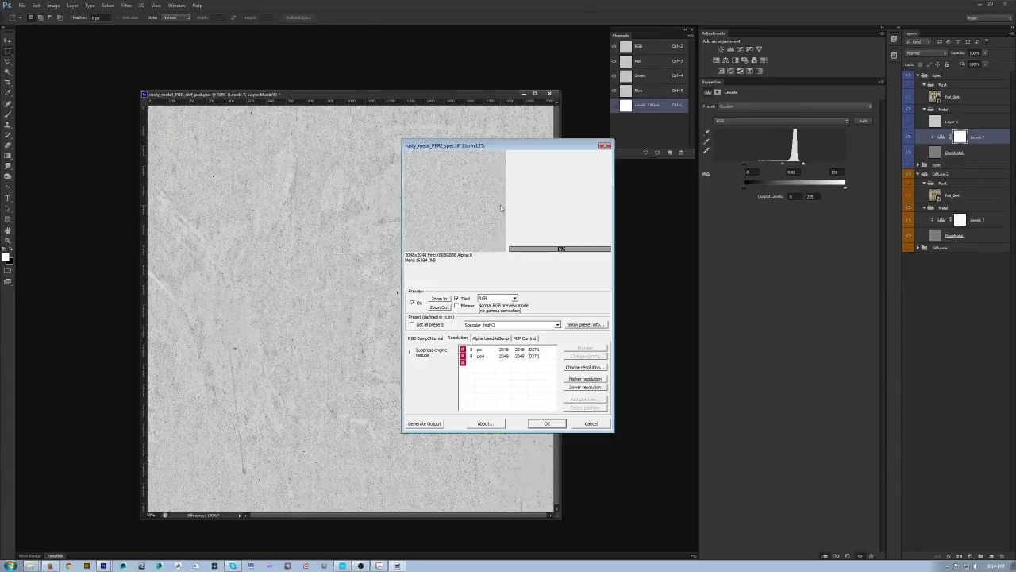
{"action": "left_click", "coordinate": [546, 423]}
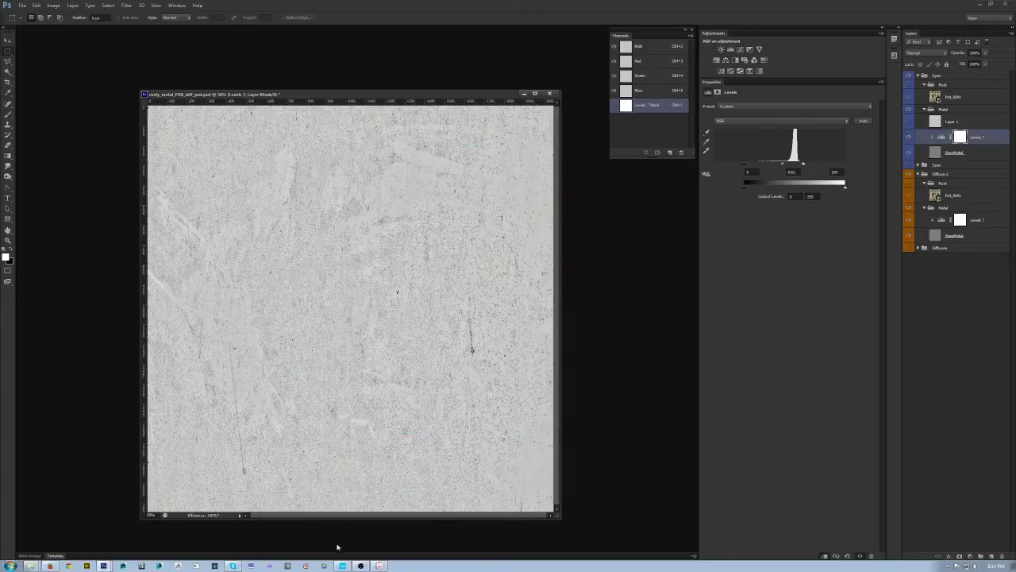
{"action": "left_click", "coordinate": [344, 565]}
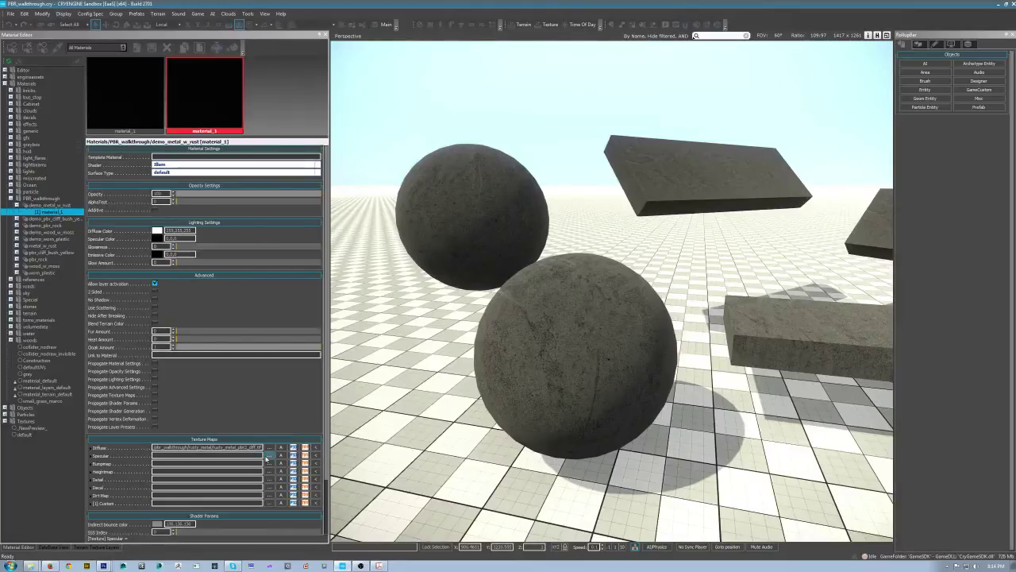
Load rusty_metal_PBR2_spec.tif into the material's specular texture slot.
{"action": "left_click", "coordinate": [268, 456]}
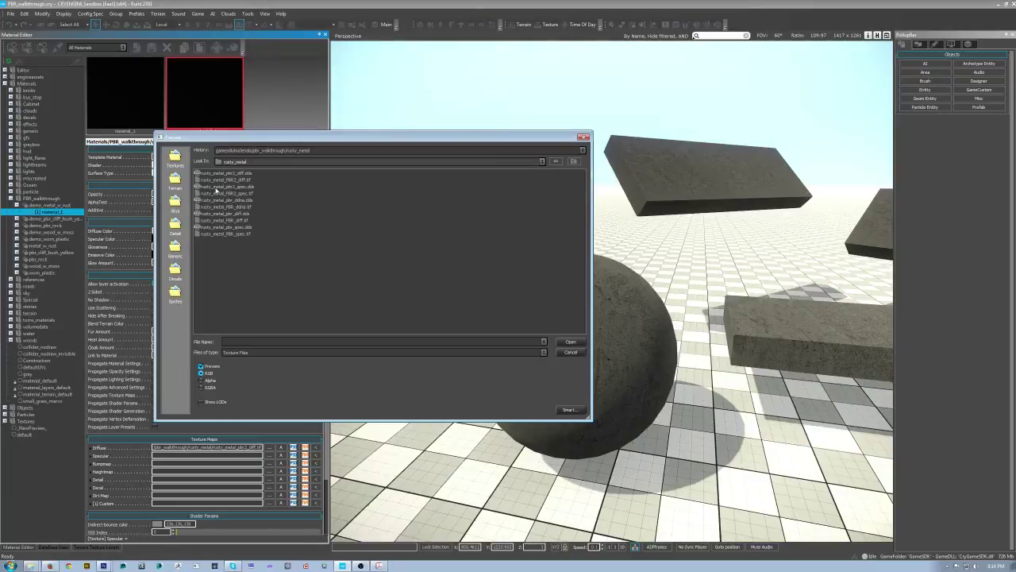
{"action": "left_click", "coordinate": [214, 187]}
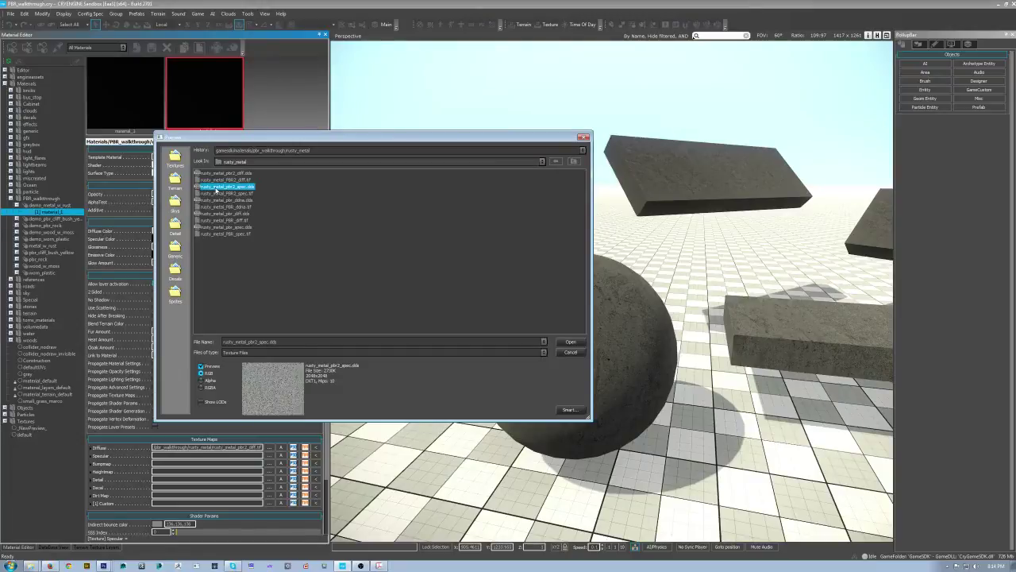
{"action": "left_click", "coordinate": [568, 342]}
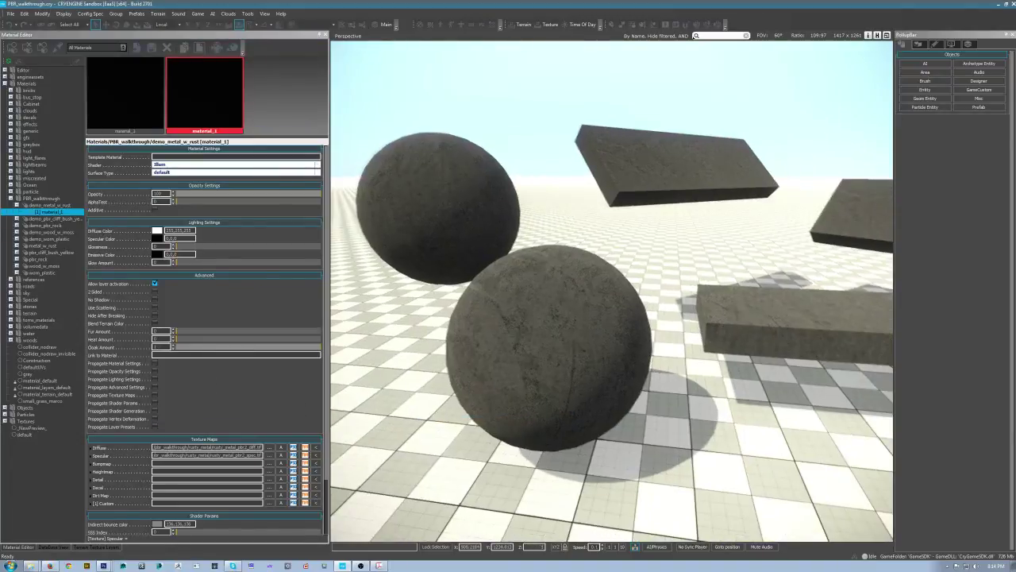
Set the specular colour to pure white and fly the camera around the spheres.
{"action": "left_click", "coordinate": [156, 238]}
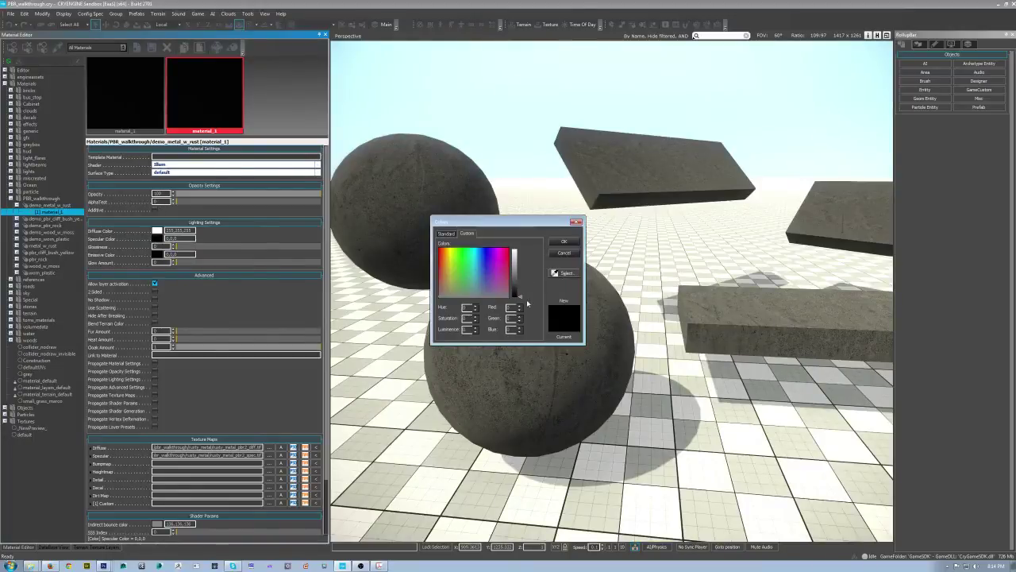
{"action": "left_click_drag", "start_coordinate": [527, 303], "coordinate": [521, 249]}
{"action": "left_click", "coordinate": [563, 241]}
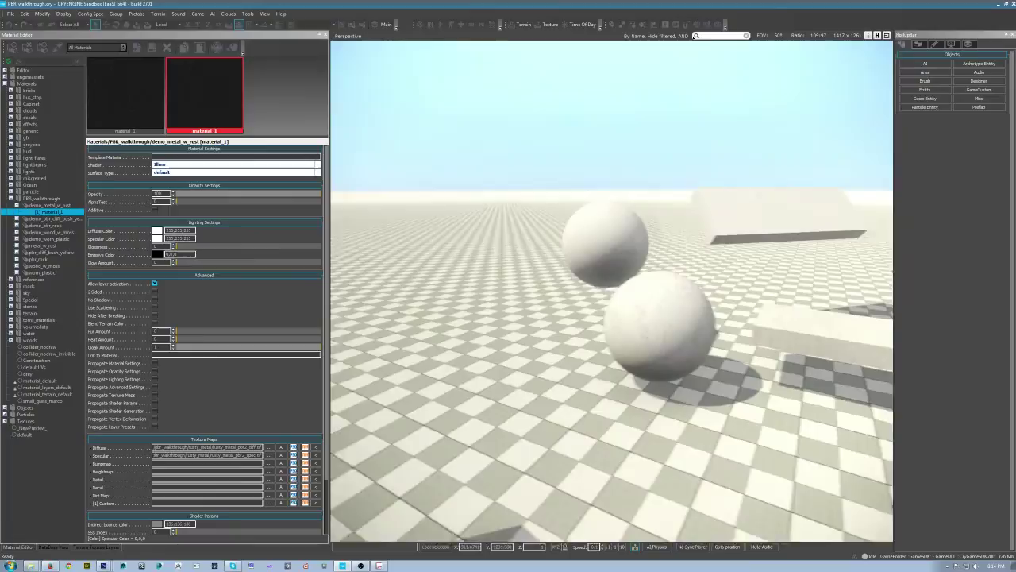
{"action": "key", "text": "w"}
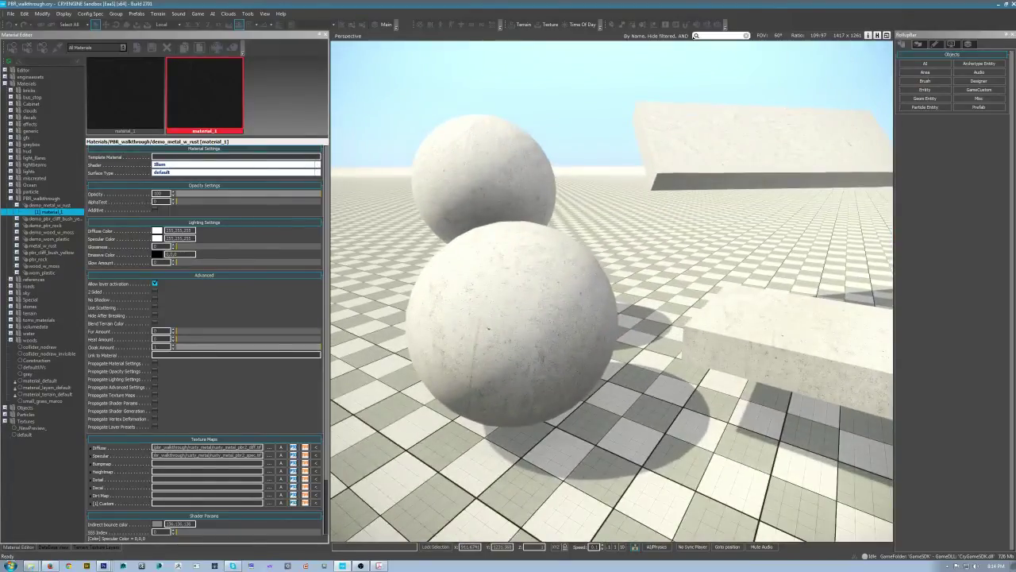
{"action": "key", "text": "w"}
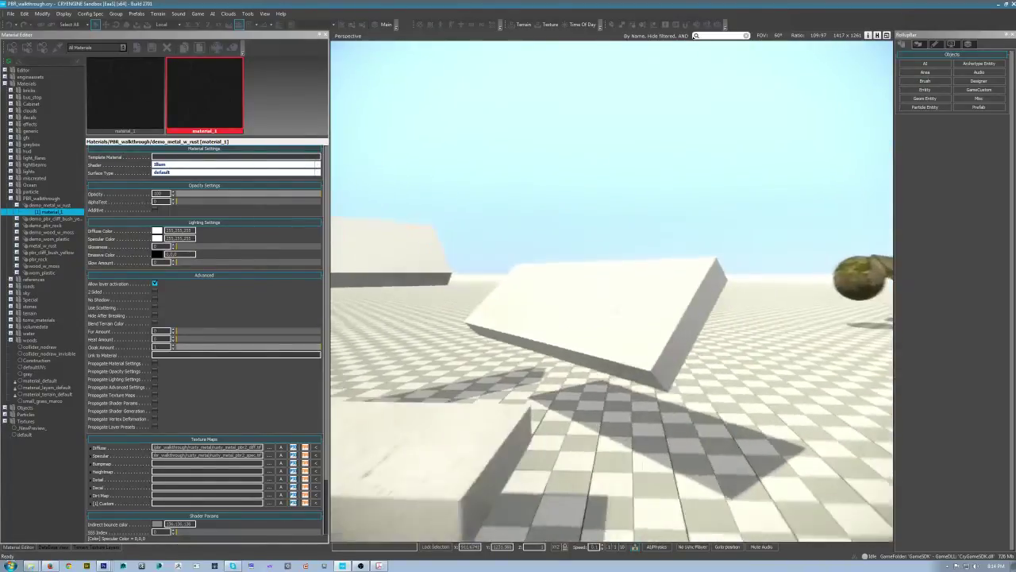
{"action": "key", "text": "w"}
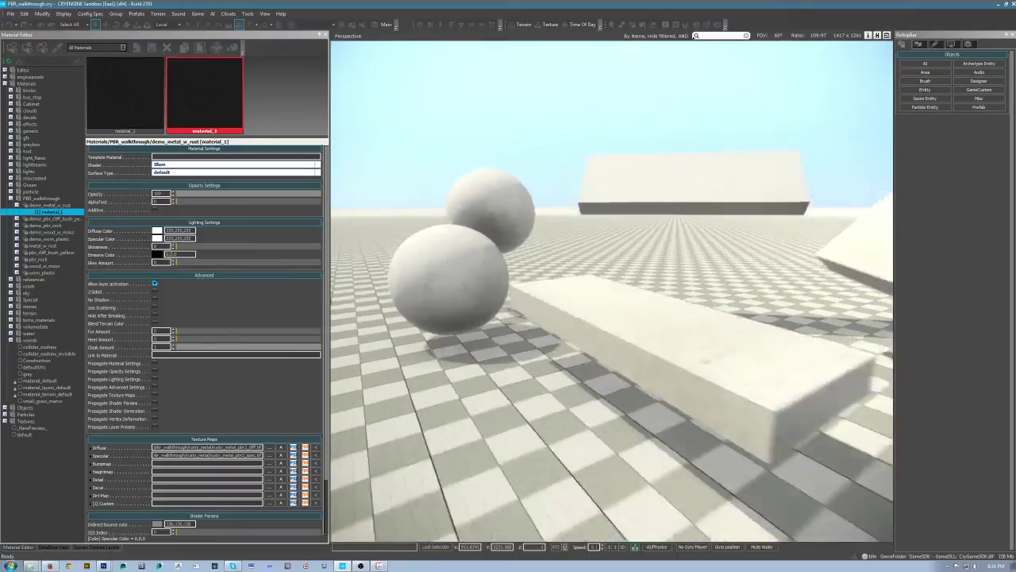
{"action": "key", "text": "w"}
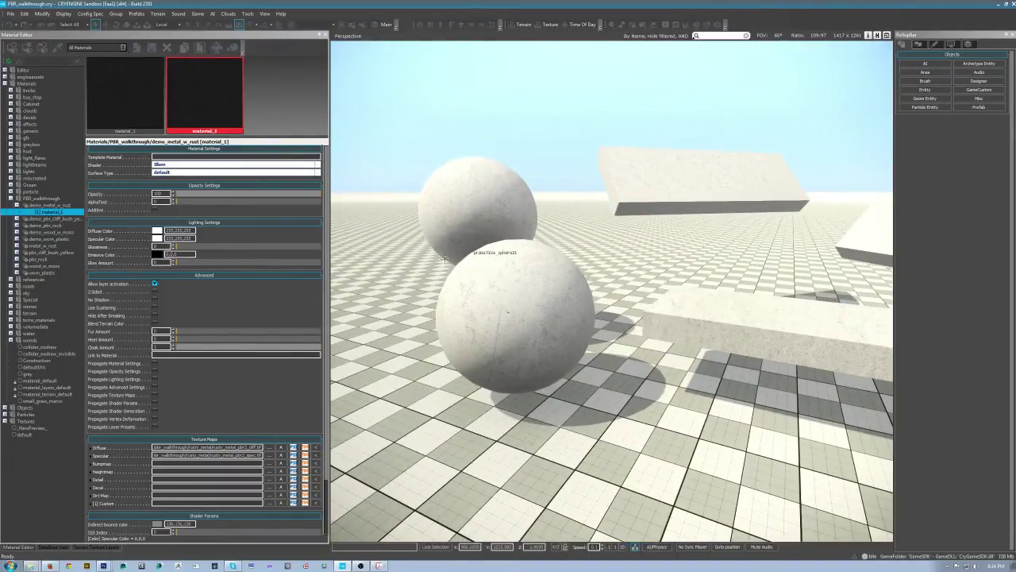
Try a darker diffuse colour, restore it to full white, then bring up the PBR cheat sheet.
{"action": "left_click", "coordinate": [158, 231]}
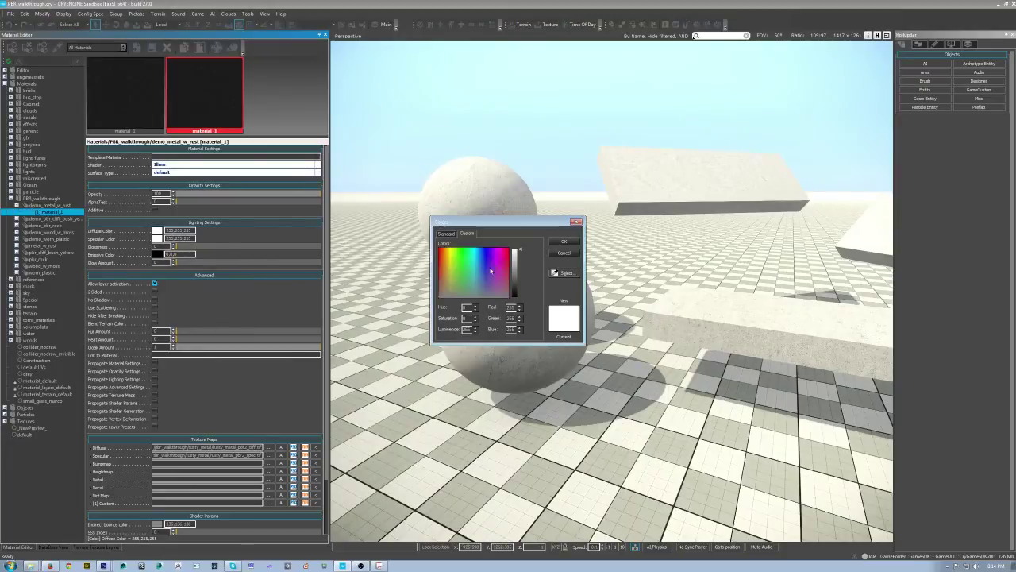
{"action": "left_click_drag", "start_coordinate": [508, 213], "coordinate": [730, 191]}
{"action": "left_click_drag", "start_coordinate": [743, 227], "coordinate": [723, 277]}
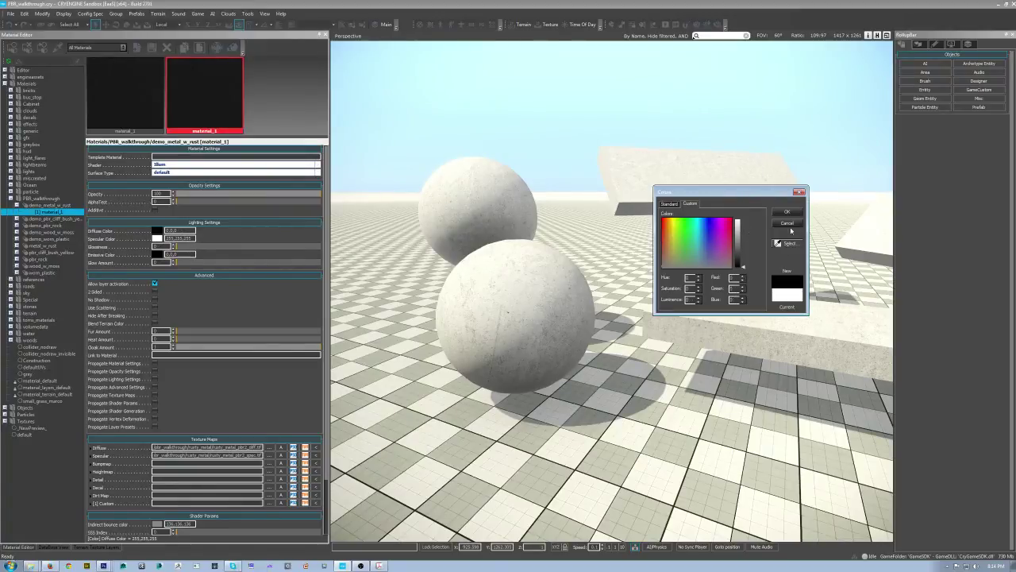
{"action": "left_click_drag", "start_coordinate": [742, 266], "coordinate": [739, 202]}
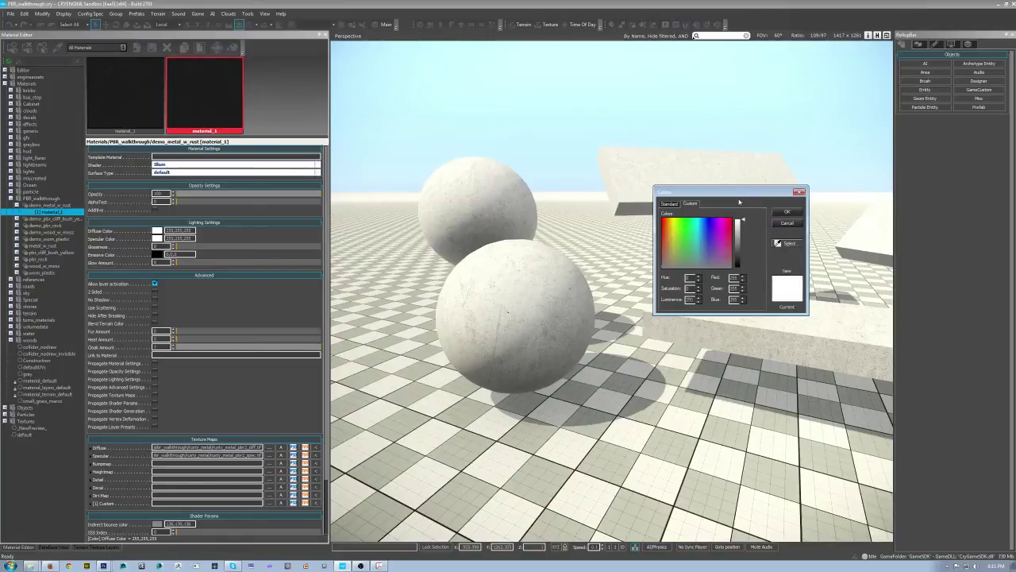
{"action": "left_click", "coordinate": [786, 224]}
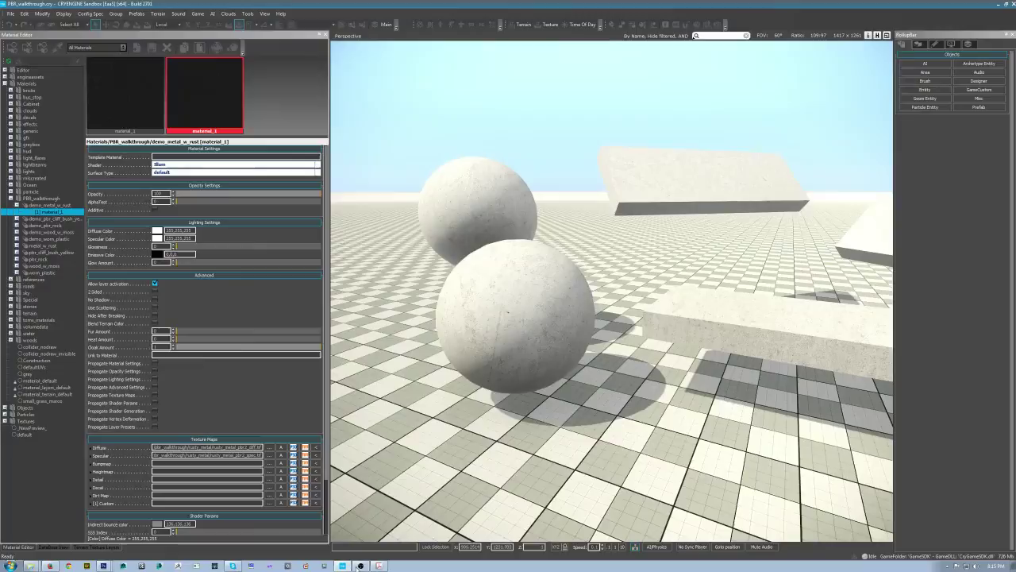
{"action": "key", "text": "alt+Tab"}
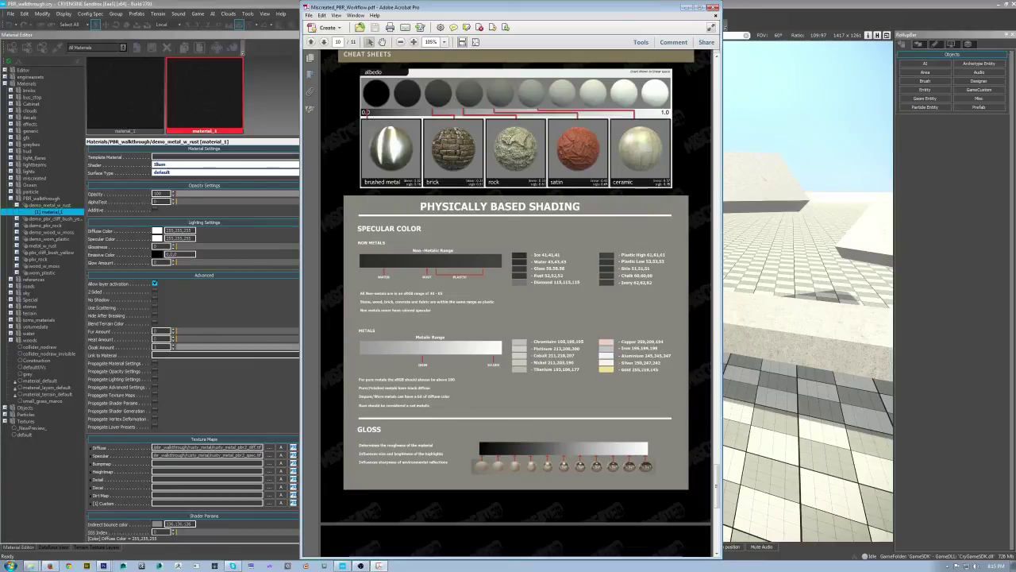
Minimize the Acrobat cheat sheet to reveal the CRYENGINE viewport.
{"action": "left_click", "coordinate": [688, 7]}
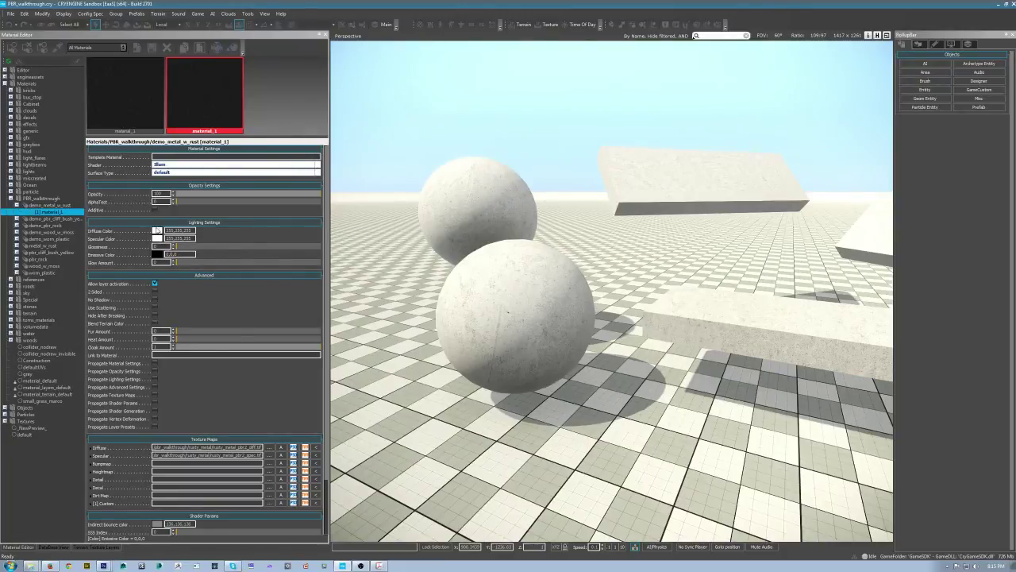
{"action": "left_click", "coordinate": [157, 230]}
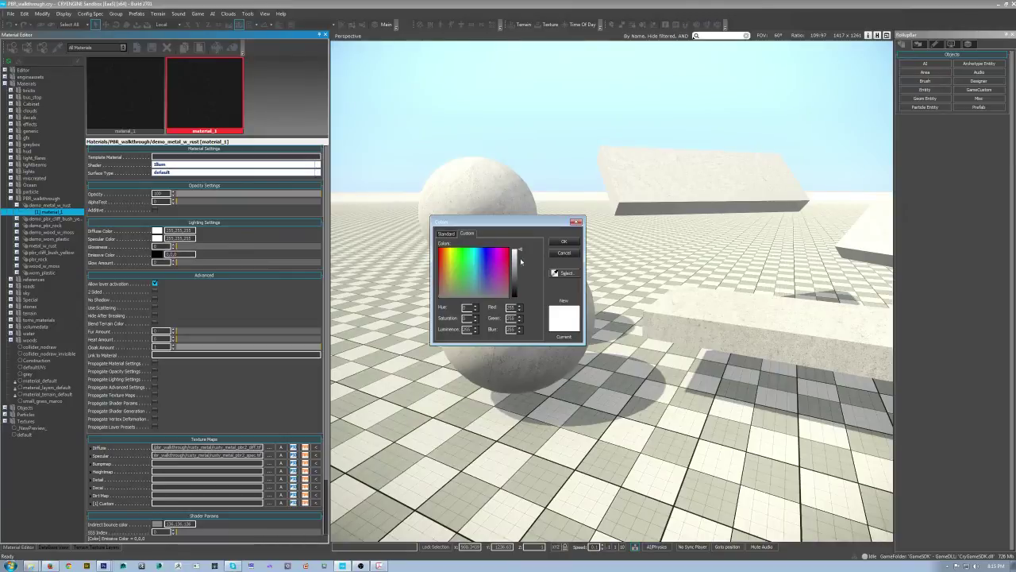
{"action": "mouse_move", "coordinate": [520, 261]}
{"action": "left_mouse_down"}
{"action": "mouse_move", "coordinate": [522, 308]}
{"action": "mouse_move", "coordinate": [521, 261]}
{"action": "left_mouse_up"}
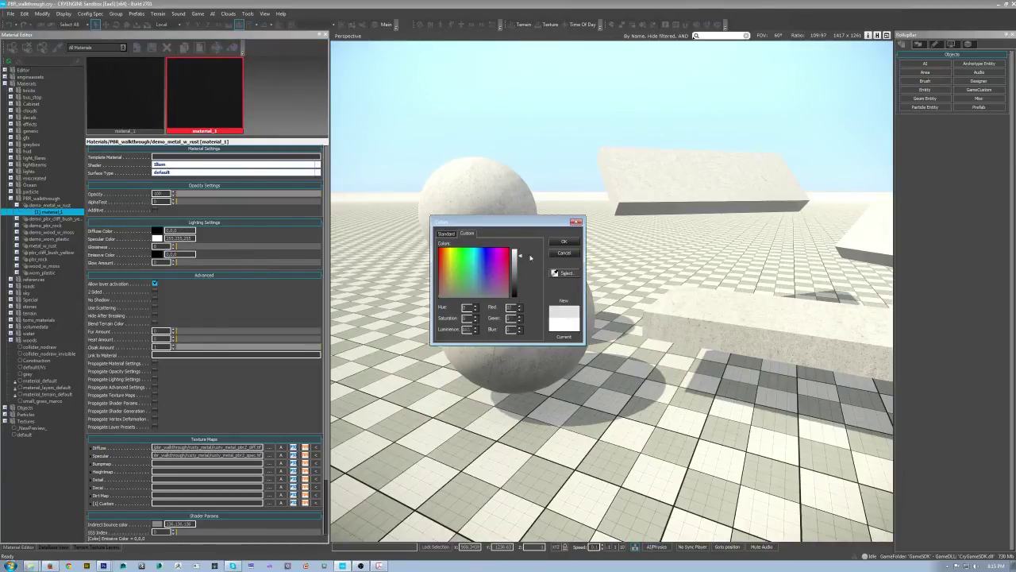
{"action": "left_click", "coordinate": [563, 253]}
{"action": "left_click", "coordinate": [157, 238]}
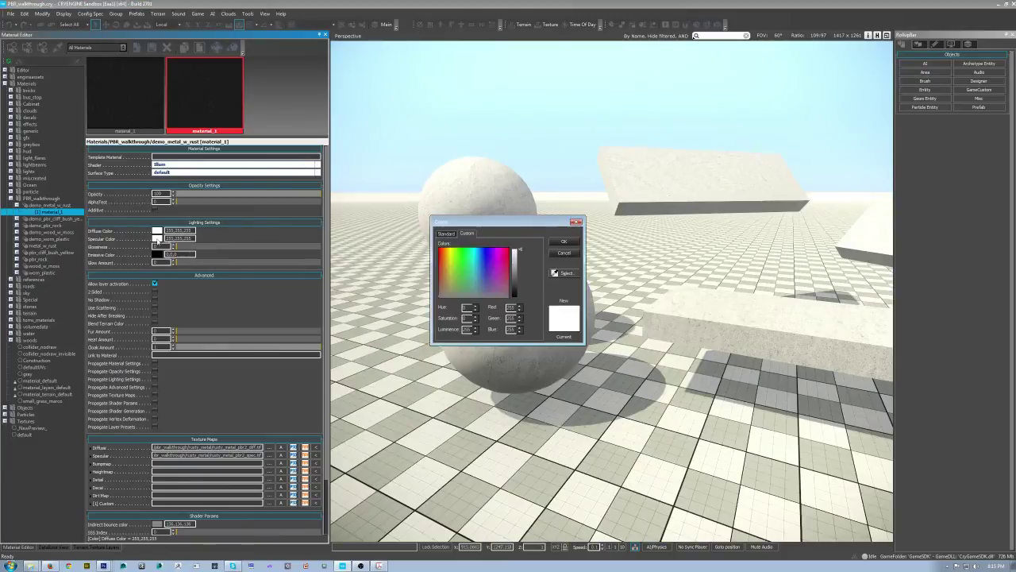
{"action": "mouse_move", "coordinate": [482, 223]}
{"action": "left_mouse_down"}
{"action": "mouse_move", "coordinate": [397, 299]}
{"action": "mouse_move", "coordinate": [403, 376]}
{"action": "left_mouse_up"}
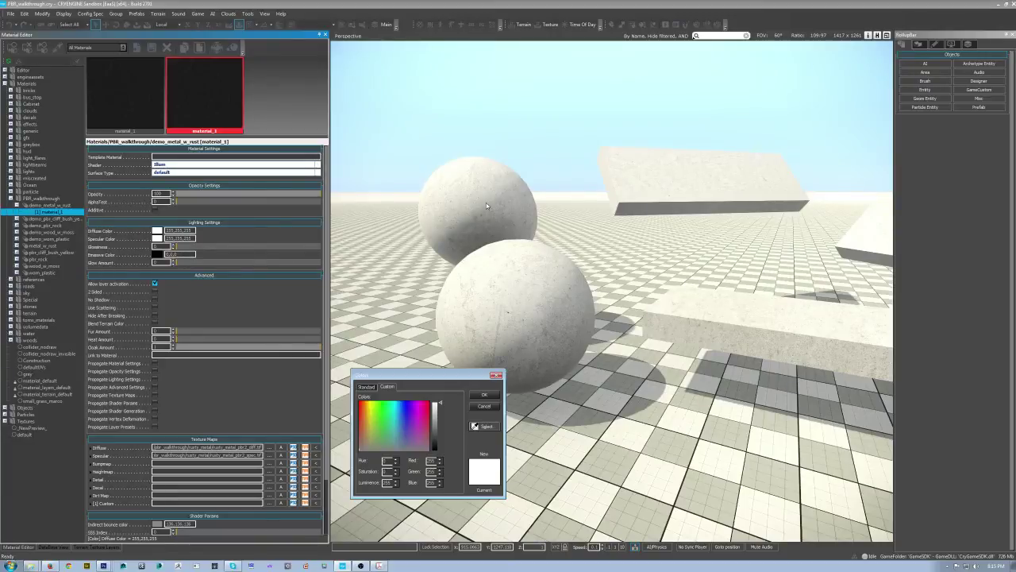
{"action": "mouse_move", "coordinate": [432, 376]}
{"action": "left_mouse_down"}
{"action": "mouse_move", "coordinate": [663, 393]}
{"action": "mouse_move", "coordinate": [668, 426]}
{"action": "left_mouse_up"}
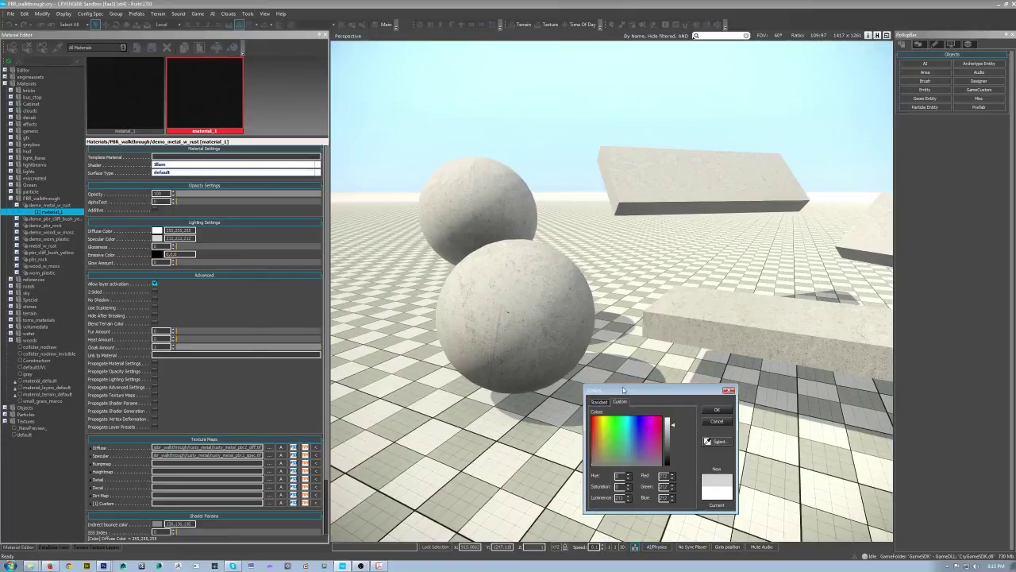
{"action": "left_click_drag", "start_coordinate": [624, 389], "coordinate": [638, 210]}
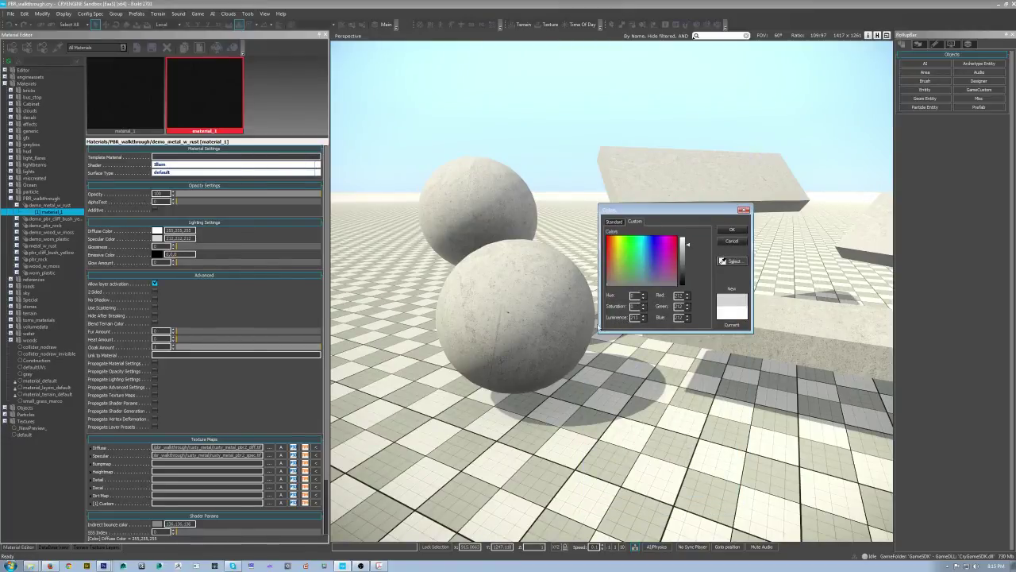
{"action": "left_click", "coordinate": [731, 242]}
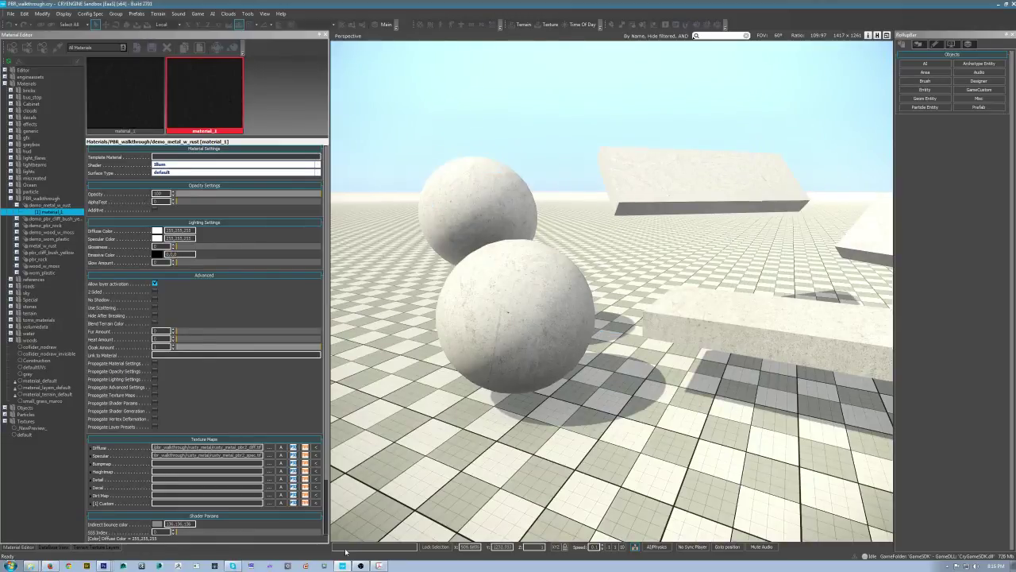
{"action": "left_click", "coordinate": [104, 565]}
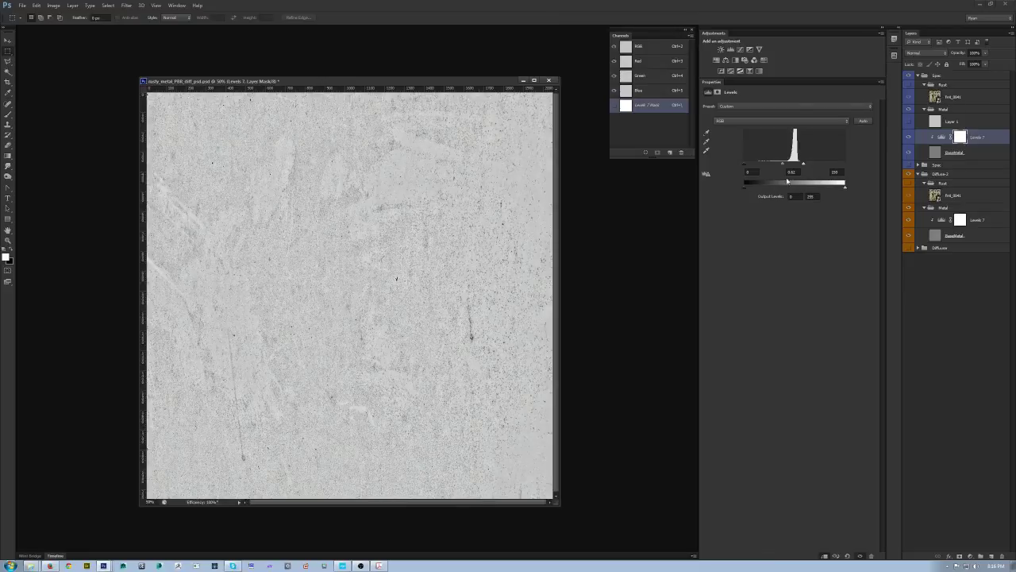
Lower the Levels output white value to 215.
{"action": "left_click", "coordinate": [820, 196]}
{"action": "left_click_drag", "start_coordinate": [845, 185], "coordinate": [832, 185]}
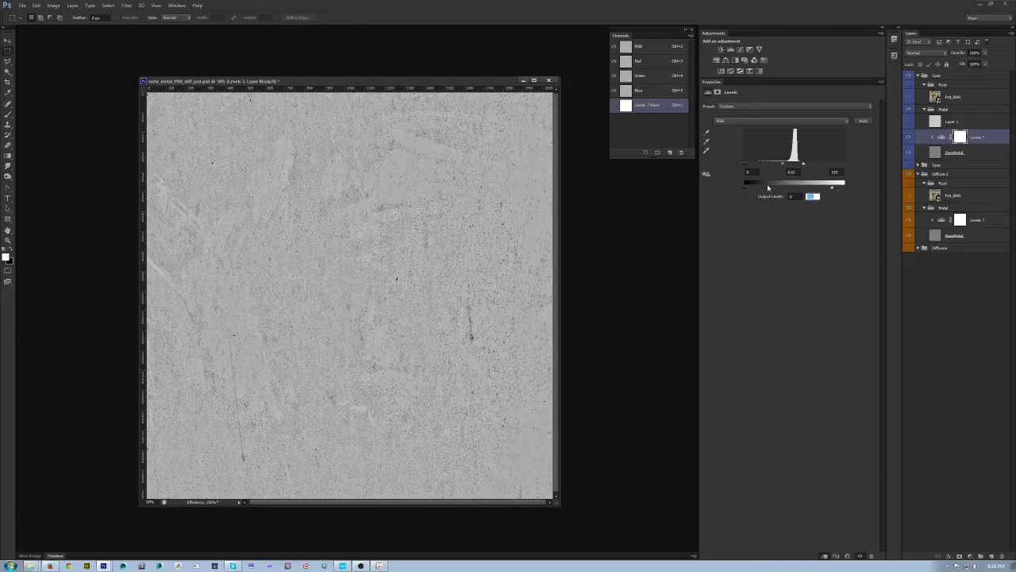
{"action": "key", "text": "Return"}
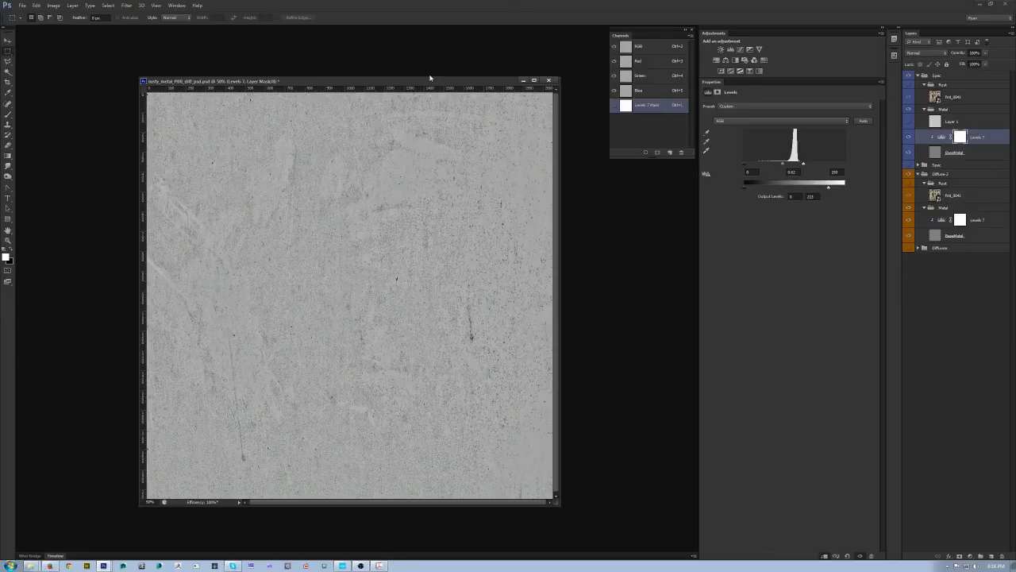
{"action": "left_click_drag", "start_coordinate": [429, 77], "coordinate": [427, 70]}
Save as CryTIFF over rusty_metal_PBR2_spec.tif and check the result in CRYENGINE.
{"action": "key", "text": "ctrl+shift+s"}
{"action": "left_click", "coordinate": [511, 352]}
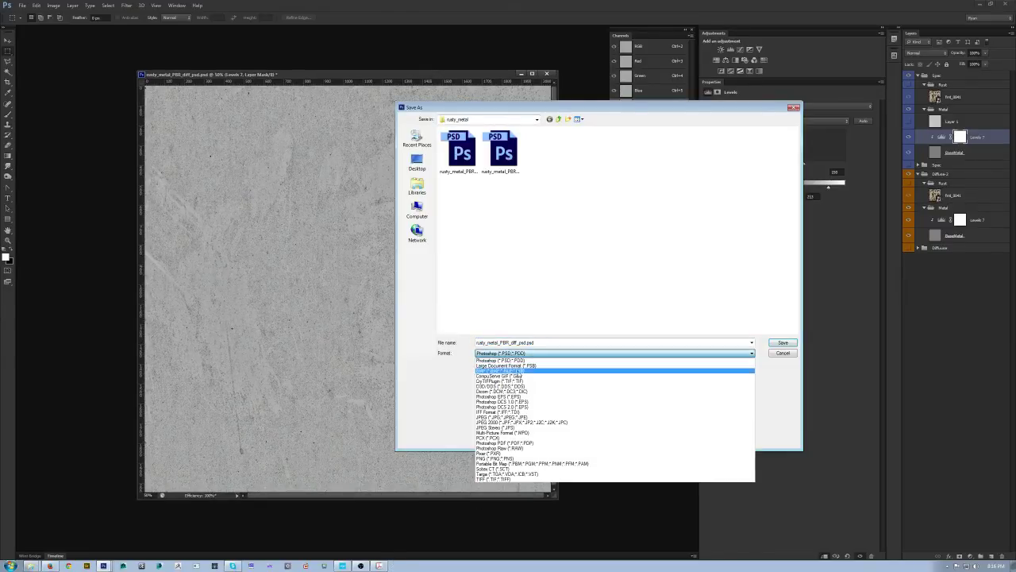
{"action": "left_click", "coordinate": [508, 381]}
{"action": "double_click", "coordinate": [625, 152]}
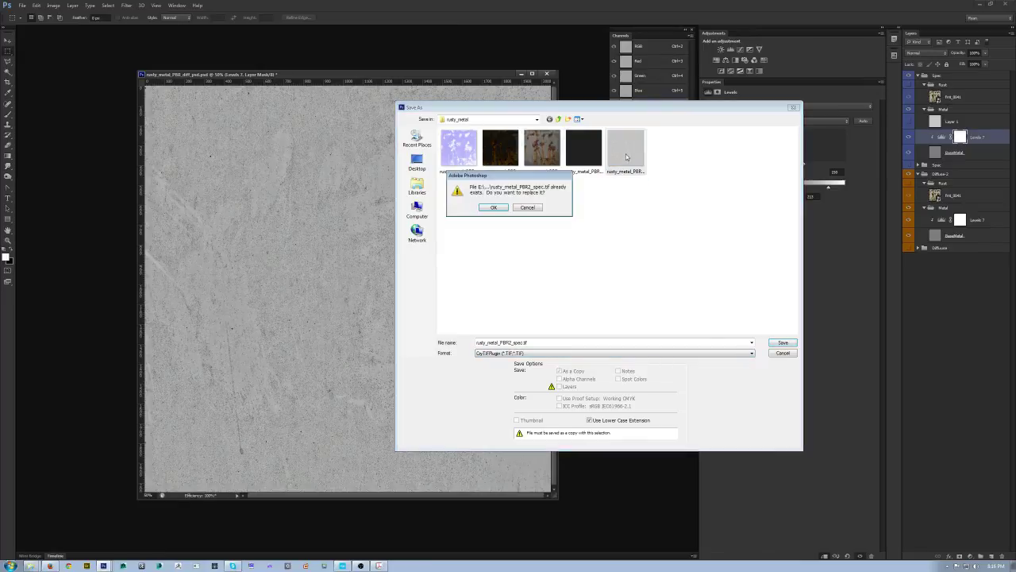
{"action": "left_click", "coordinate": [494, 209]}
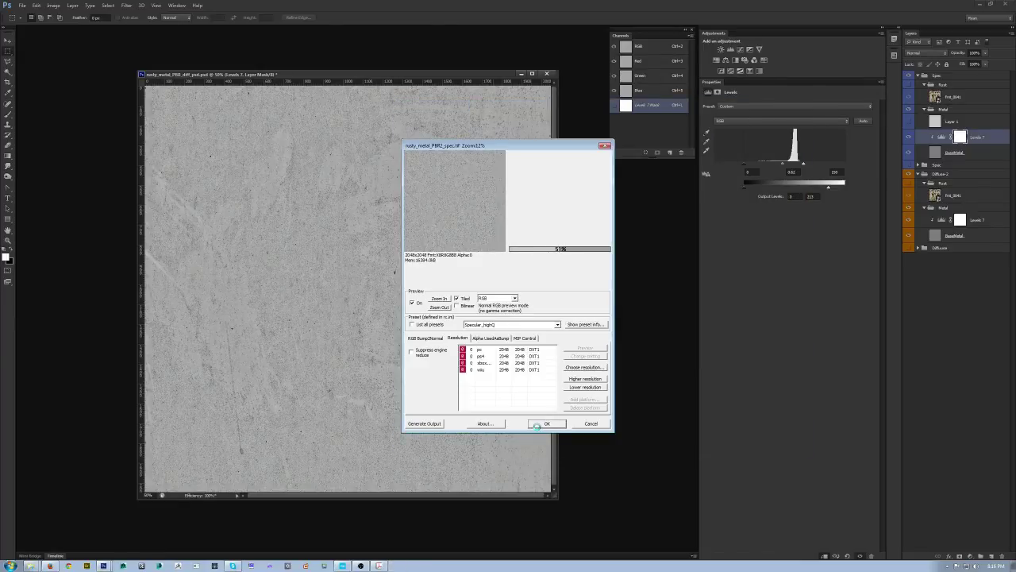
{"action": "left_click", "coordinate": [345, 565]}
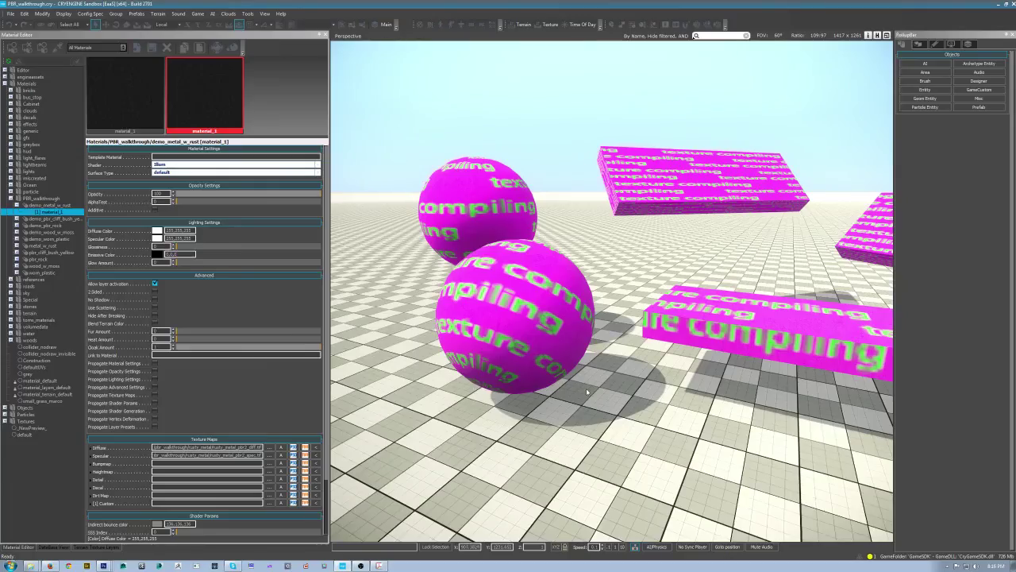